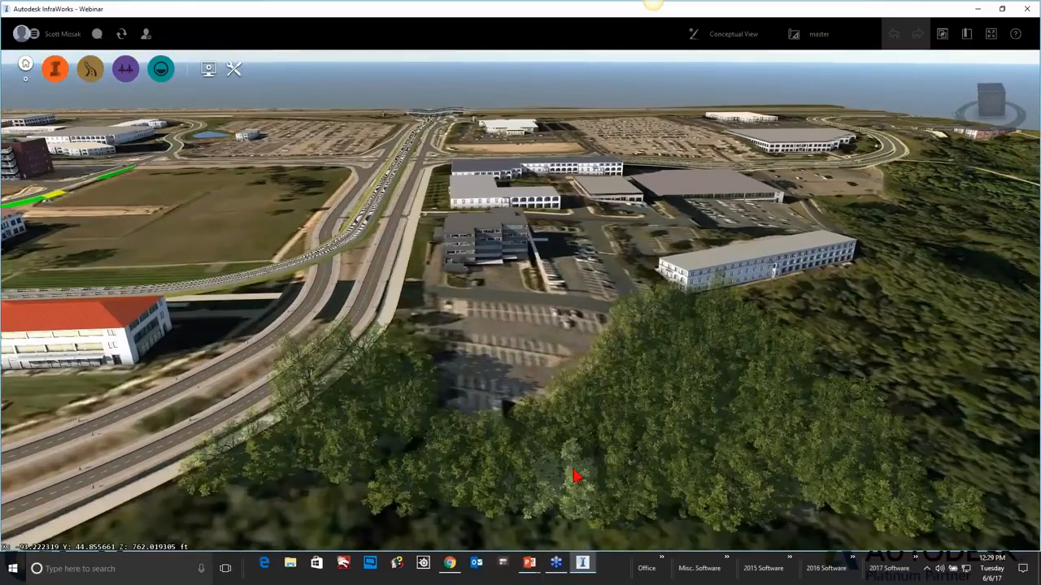
# Turn off Realistic Trees in the Conceptual View's settings, check the simplified trees beside the road, and close the settings.
pyautogui.scroll(5, 580, 425)
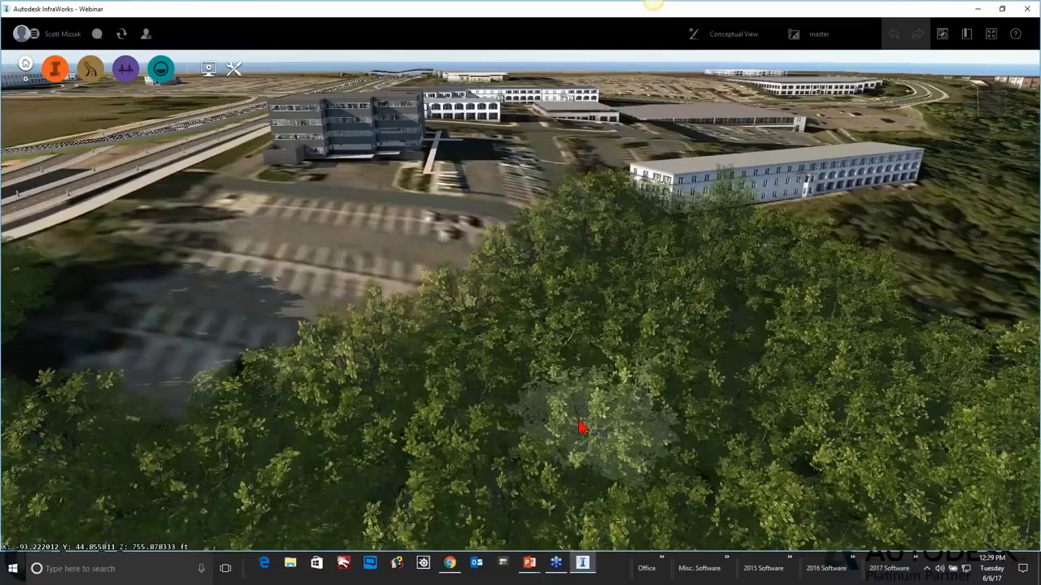
pyautogui.scroll(-1, 488, 389)
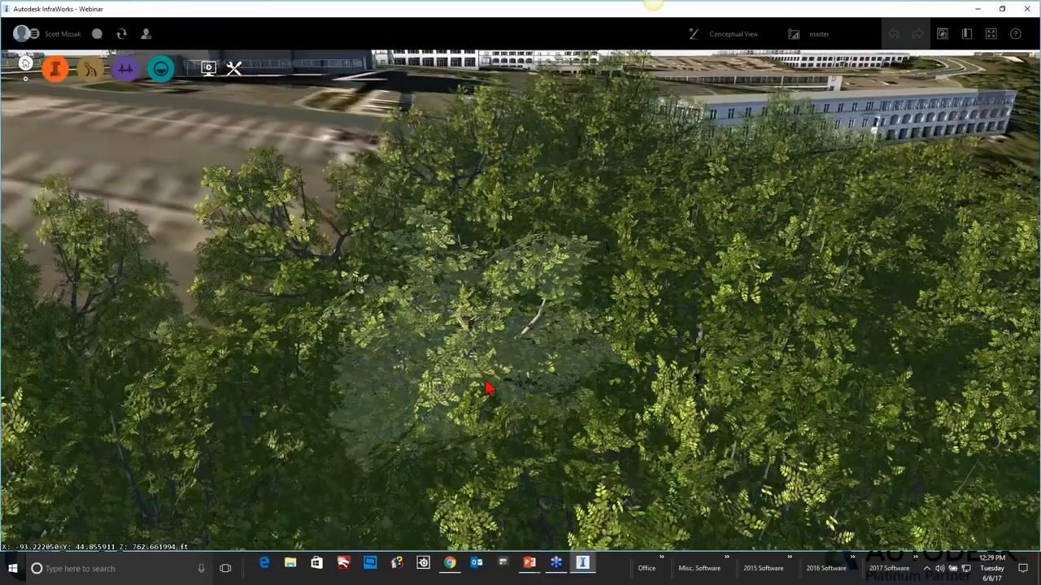
pyautogui.scroll(-4, 486, 389)
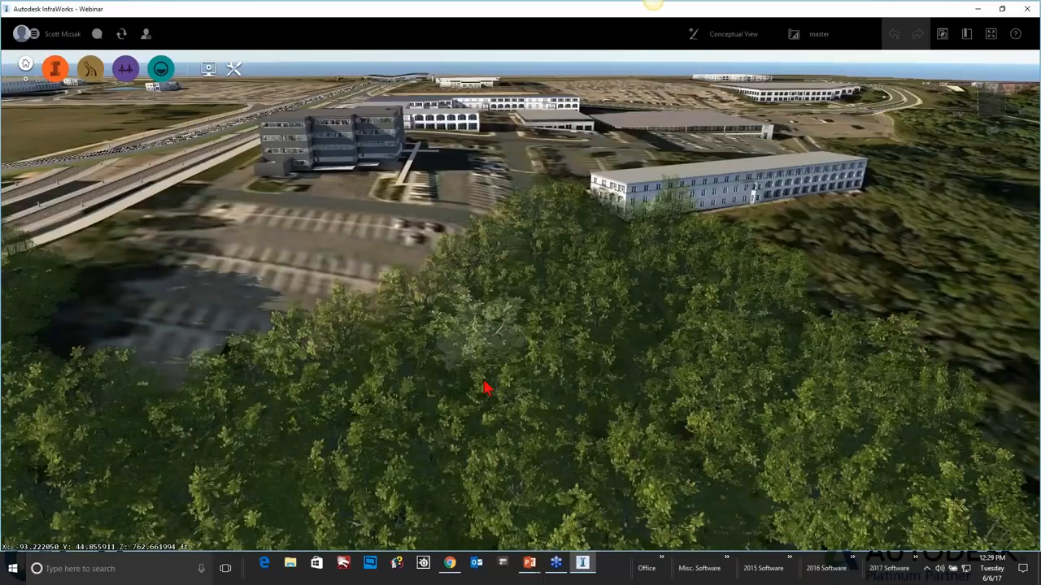
pyautogui.scroll(-3, 486, 387)
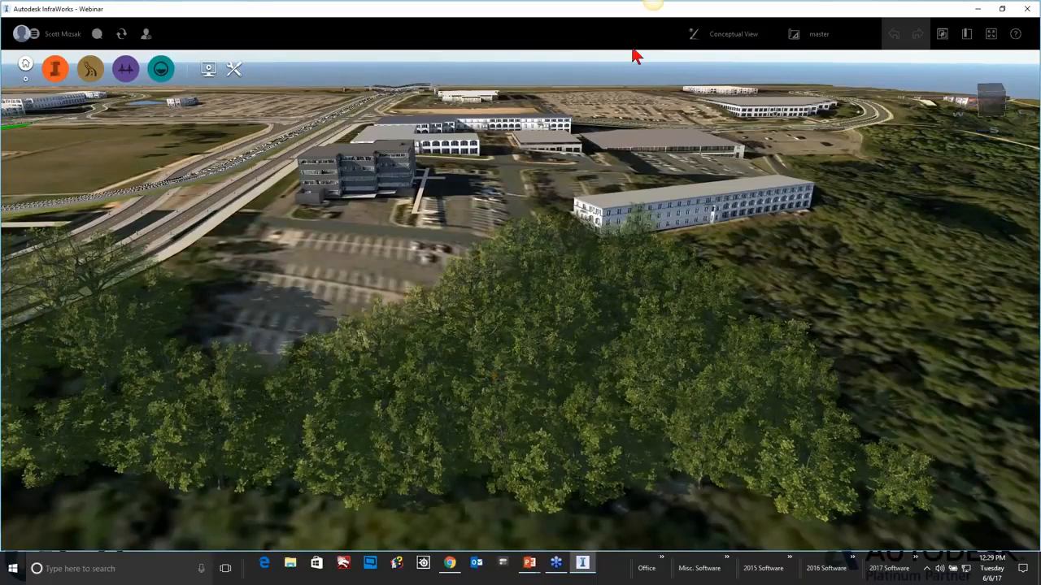
pyautogui.click(717, 36)
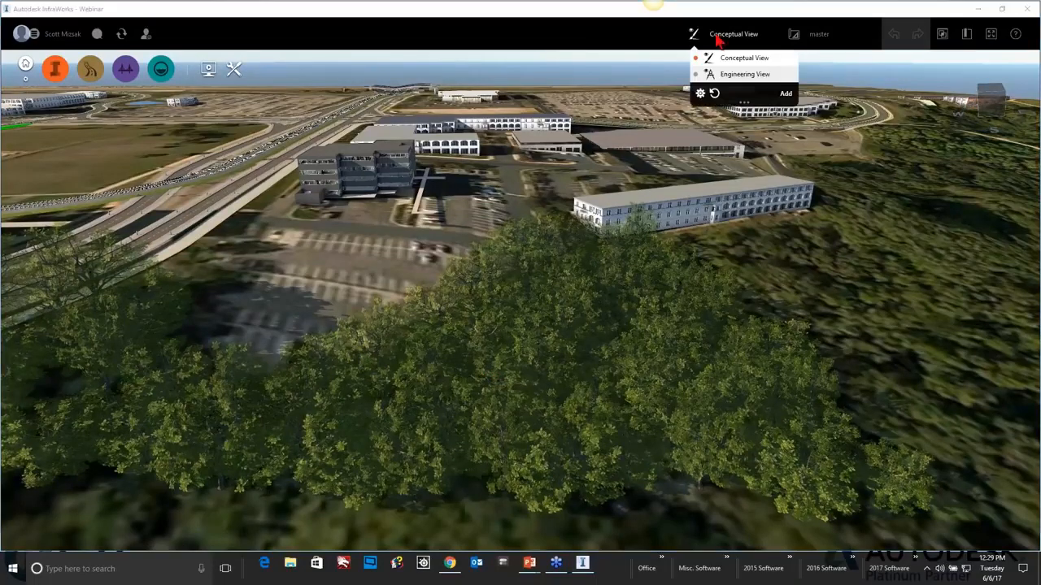
pyautogui.click(700, 95)
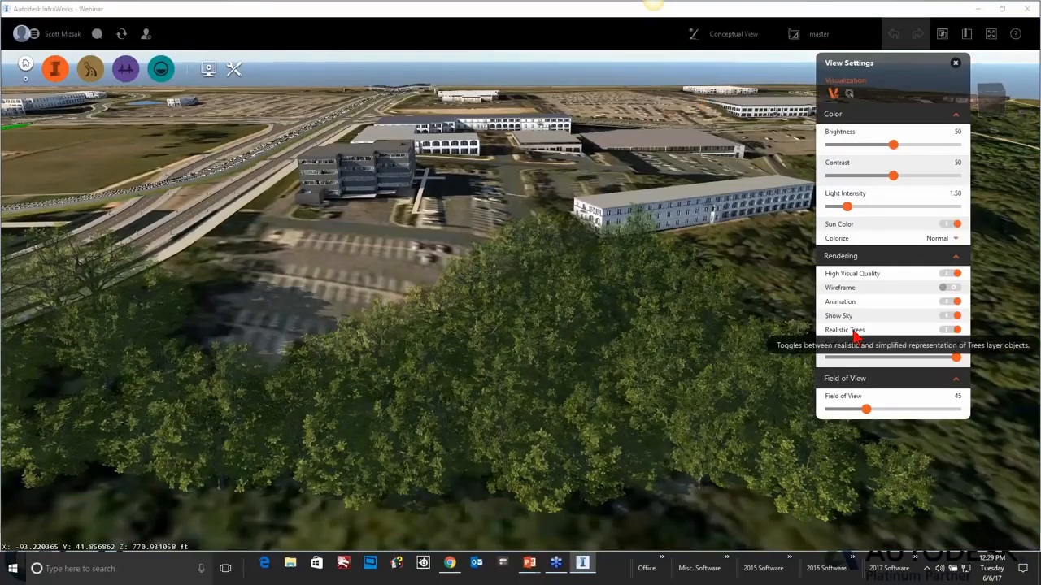
pyautogui.click(951, 329)
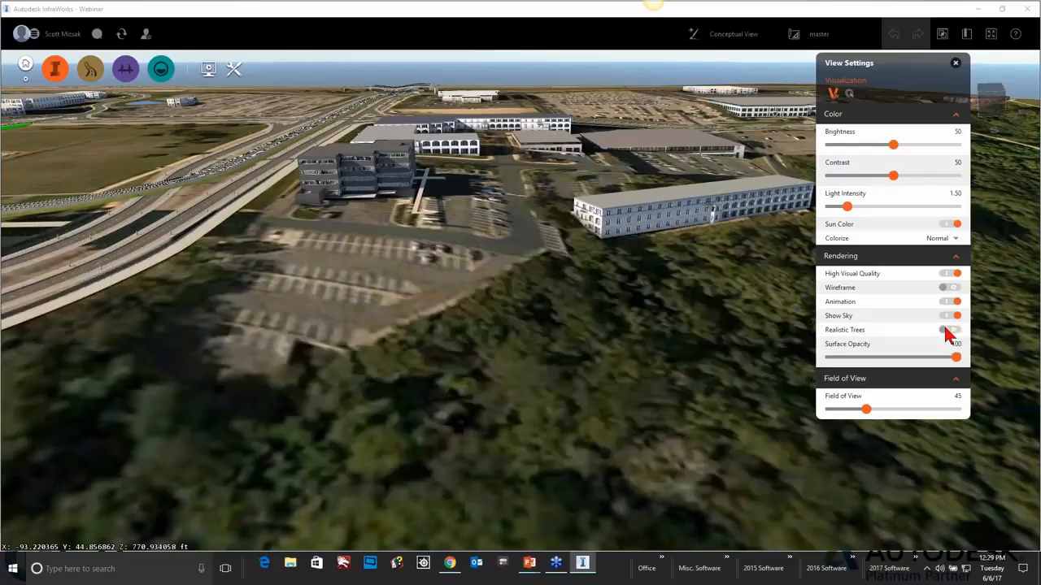
pyautogui.moveTo(501, 430); pyautogui.dragTo(544, 420)
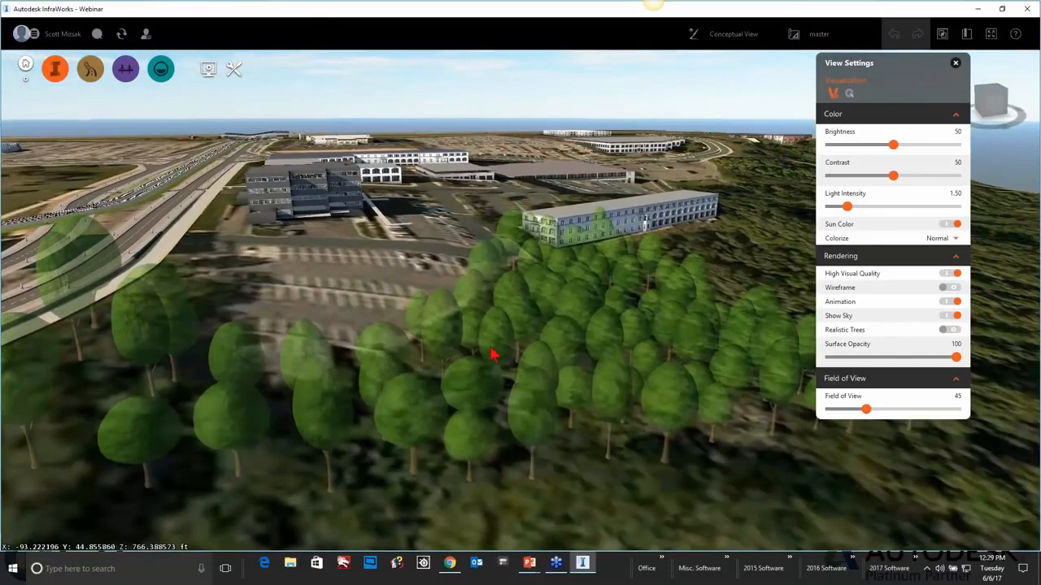
pyautogui.scroll(4, 532, 395)
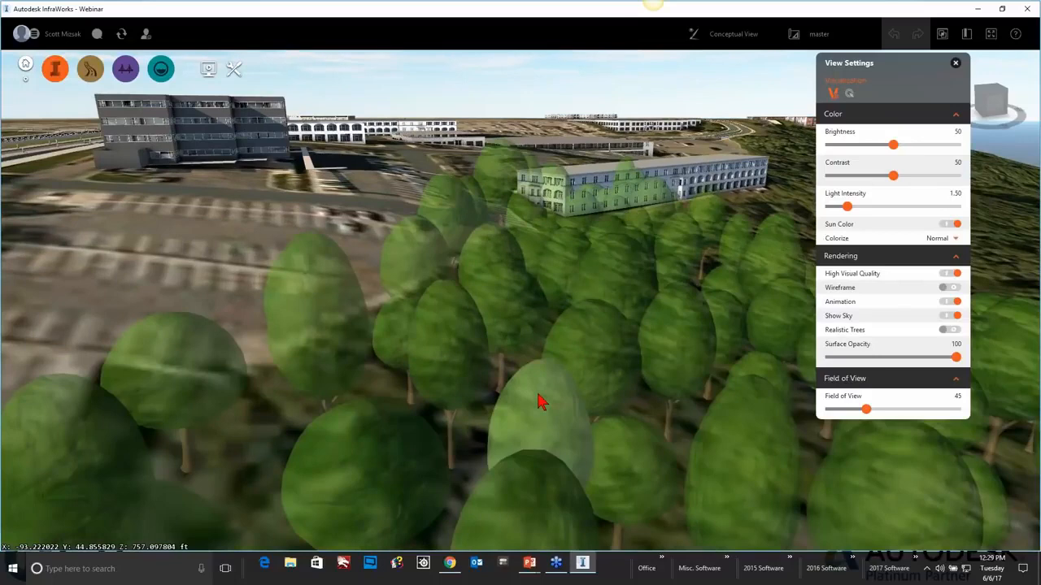
pyautogui.scroll(-3, 532, 382)
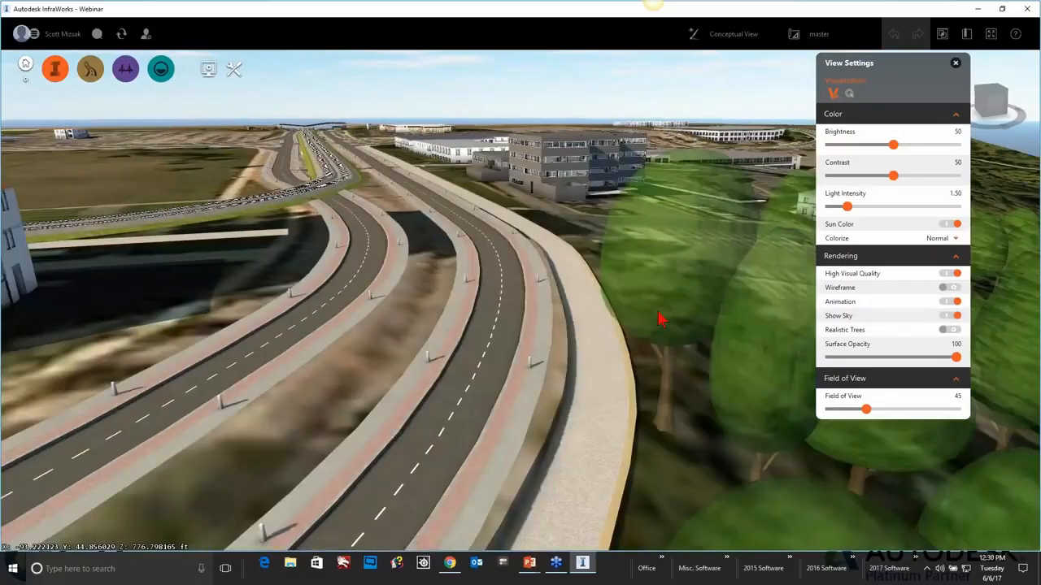
pyautogui.moveTo(659, 319); pyautogui.dragTo(322, 267)
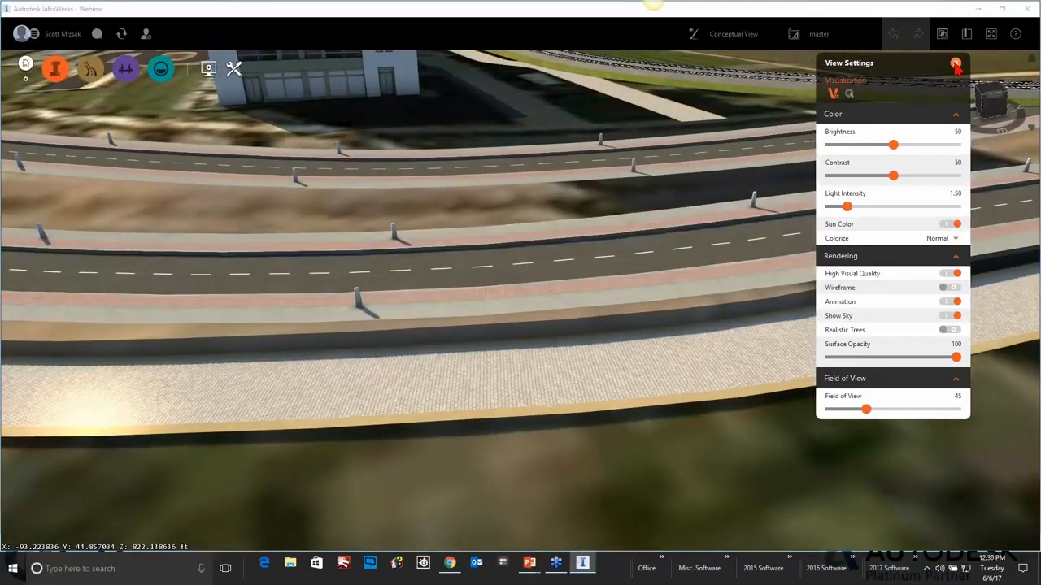
pyautogui.click(956, 62)
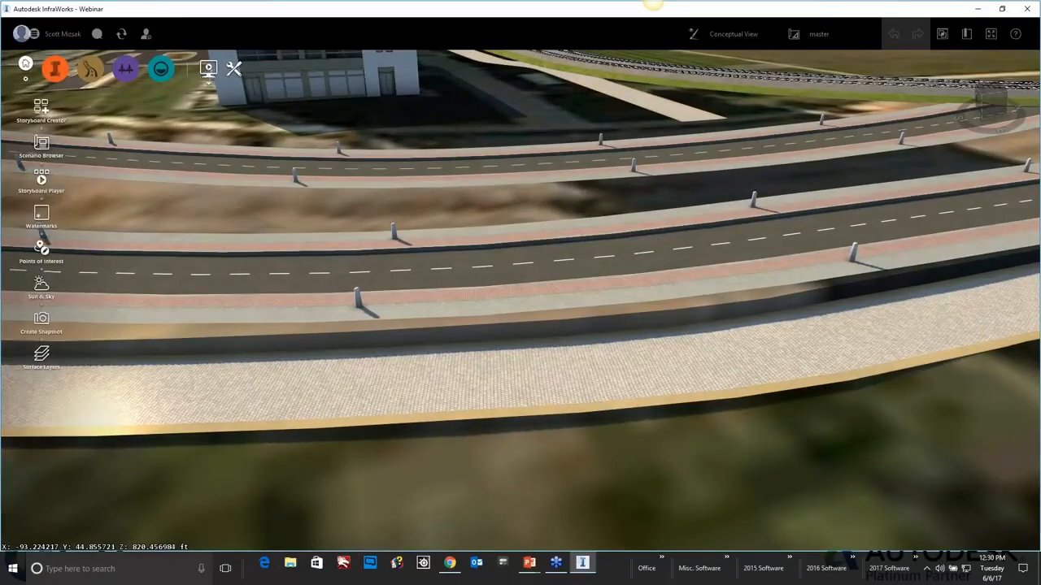
# Measure the point-to-point distance between two neighbouring bollards along the outer sidewalk of 34th Avenue South.
pyautogui.click(64, 70)
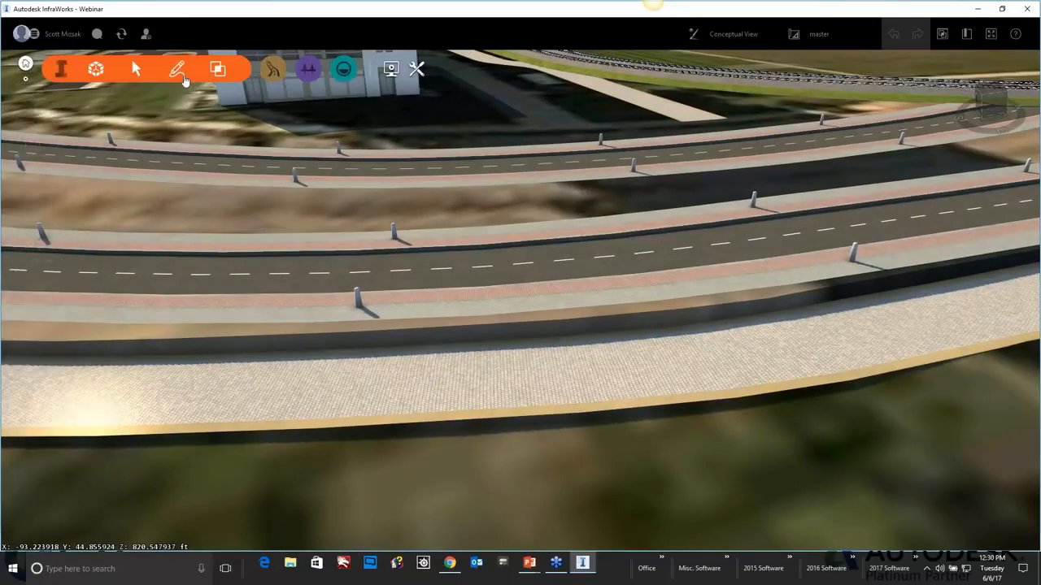
pyautogui.moveTo(218, 70)
pyautogui.click(41, 284)
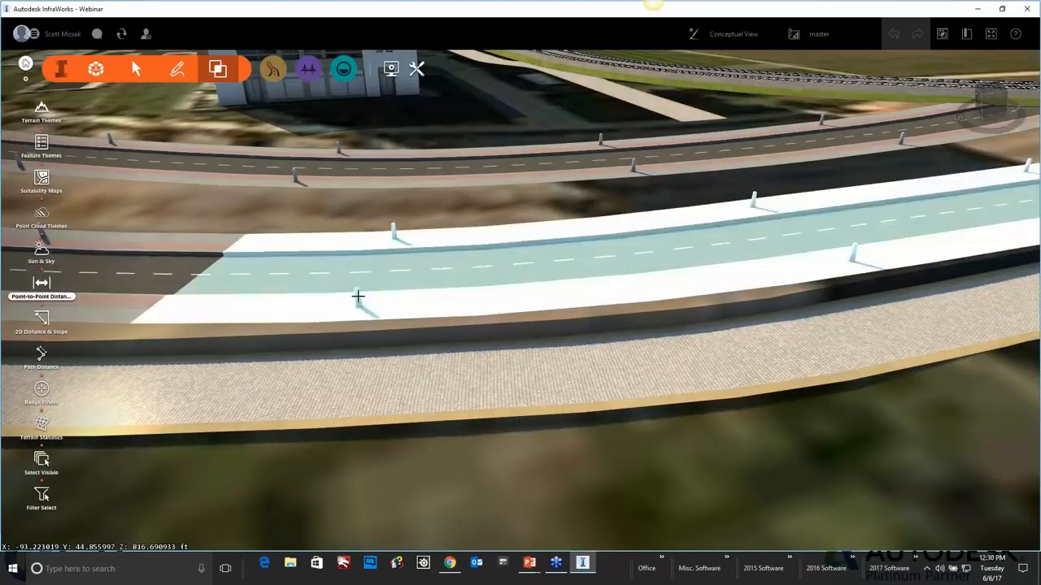
pyautogui.click(360, 296)
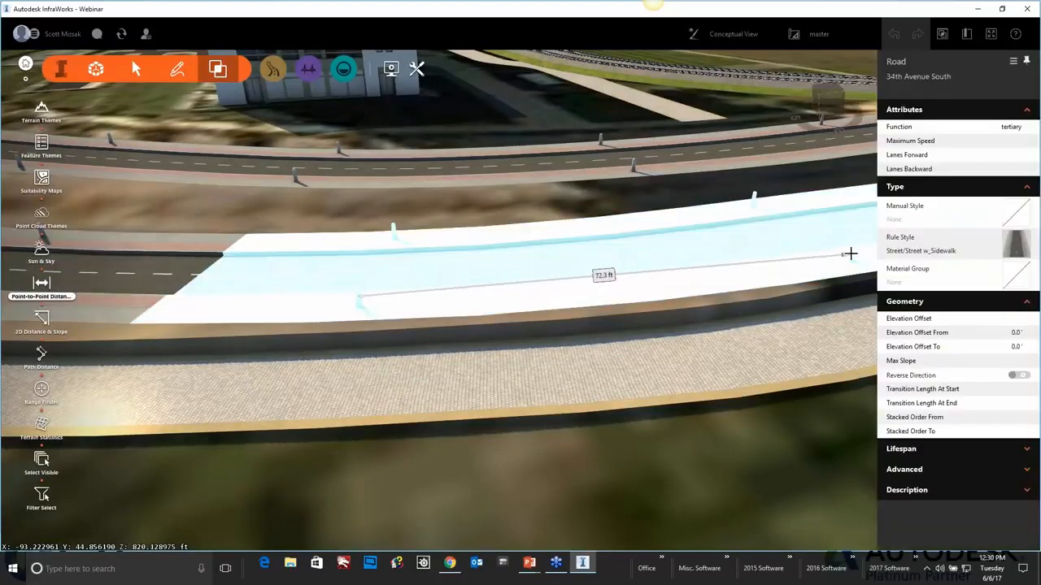
pyautogui.moveTo(852, 251)
pyautogui.mouseDown()
pyautogui.moveTo(837, 260)
pyautogui.moveTo(860, 257)
pyautogui.mouseUp()
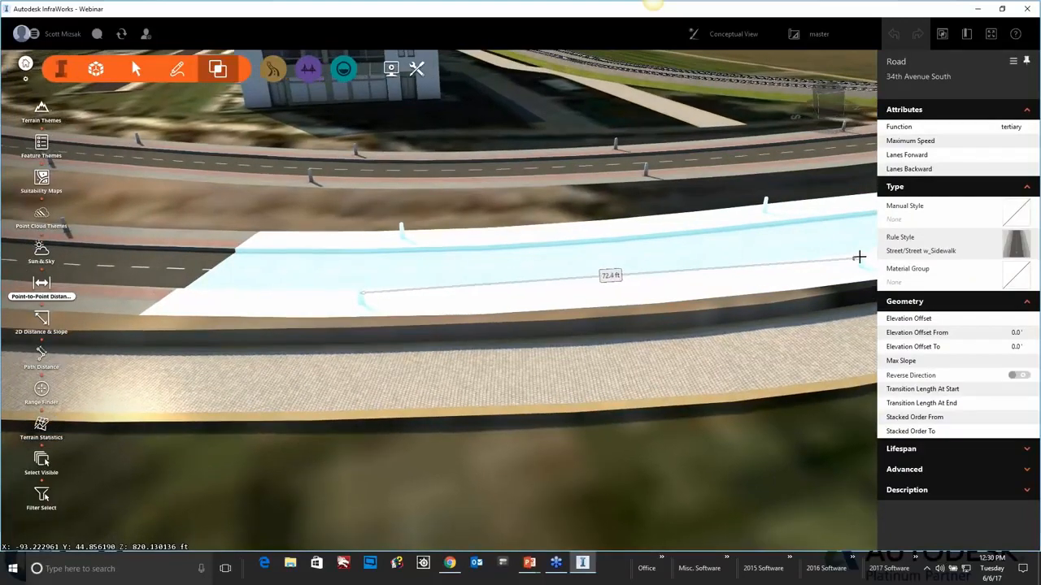
pyautogui.click(856, 255)
# Measure the point-to-point distance between bollards on the facing sidewalks of the two carriageways, across the median.
pyautogui.moveTo(502, 428); pyautogui.dragTo(475, 462)
pyautogui.scroll(-10, 492, 441)
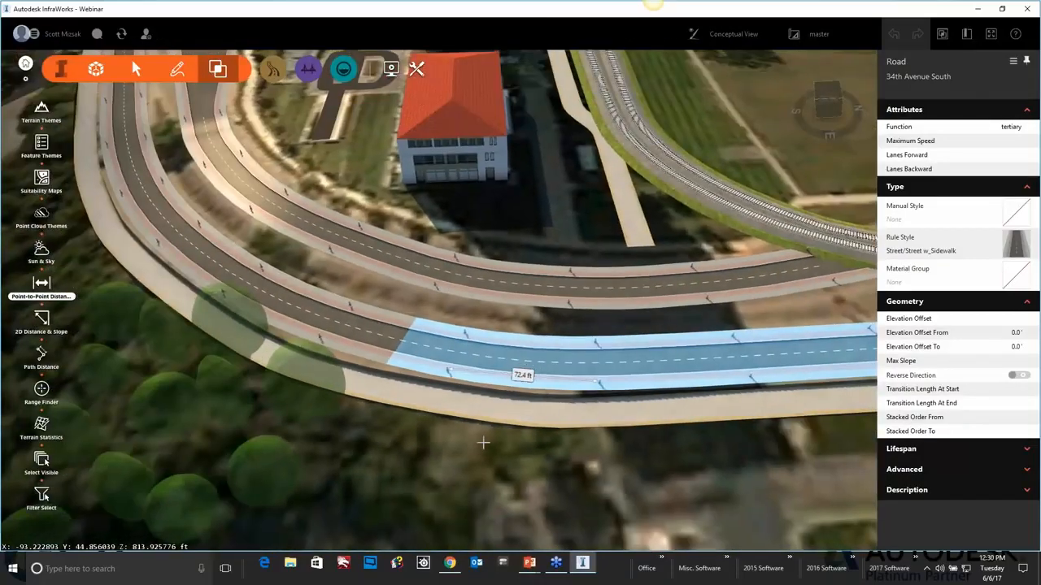
pyautogui.scroll(-5, 483, 443)
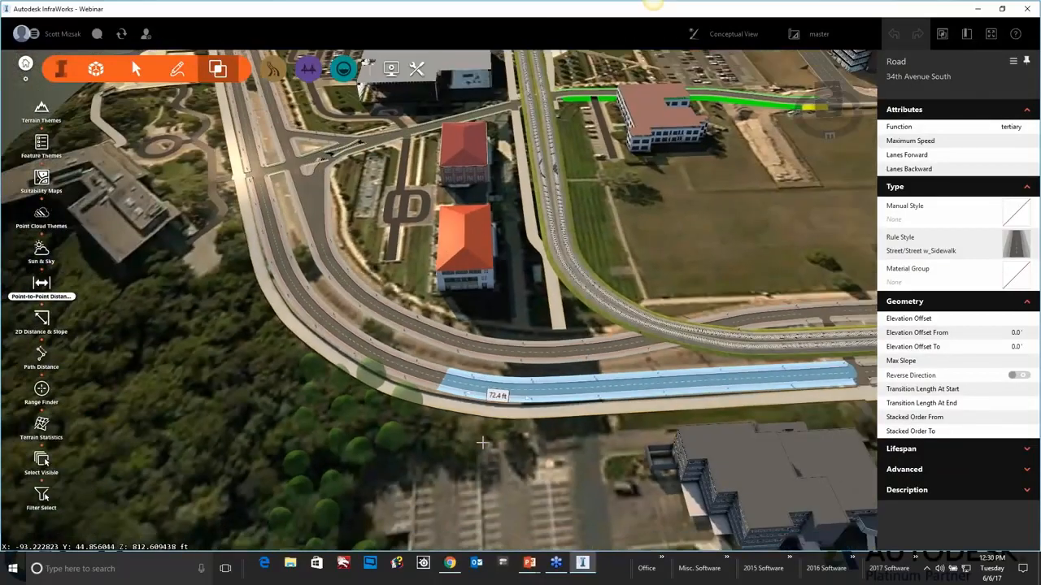
pyautogui.scroll(10, 483, 443)
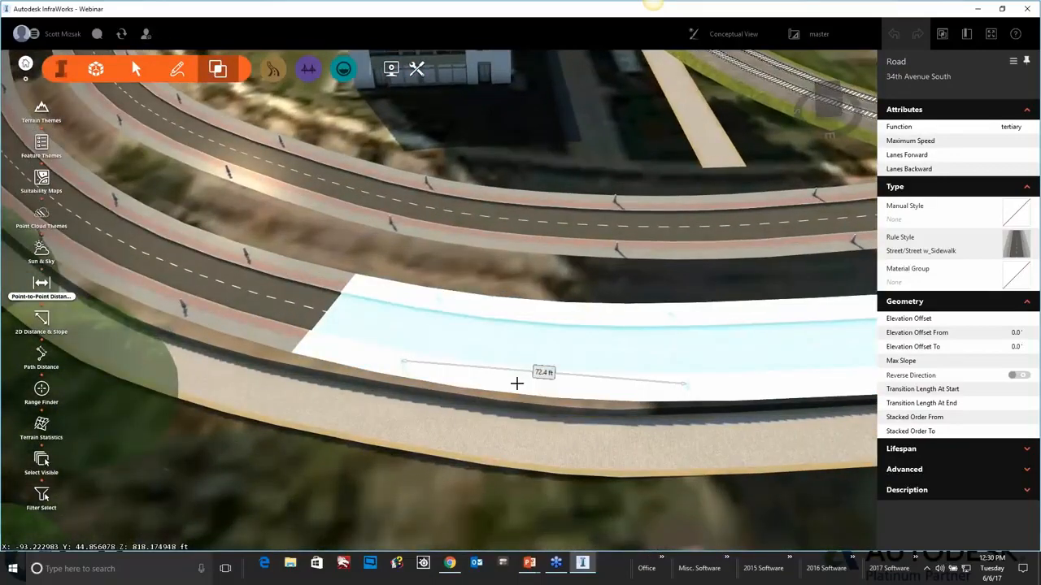
pyautogui.scroll(3, 515, 381)
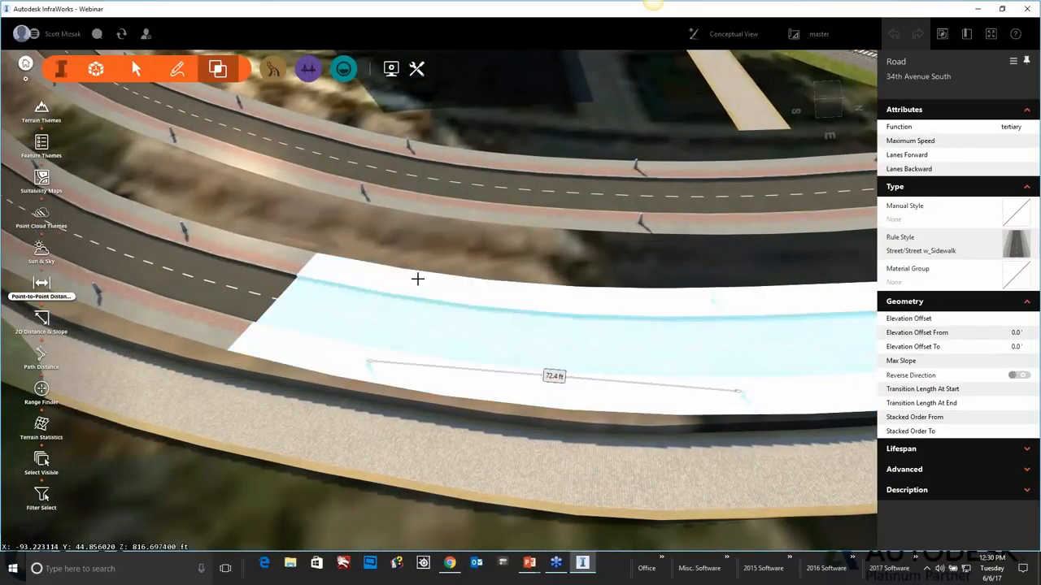
pyautogui.moveTo(417, 277); pyautogui.dragTo(396, 322)
pyautogui.click(419, 276)
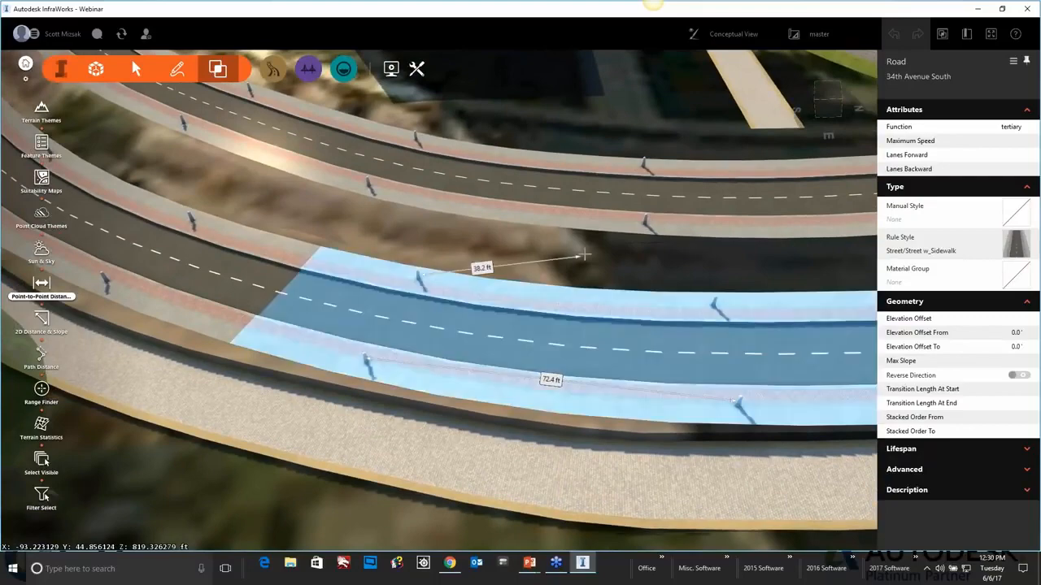
pyautogui.click(645, 222)
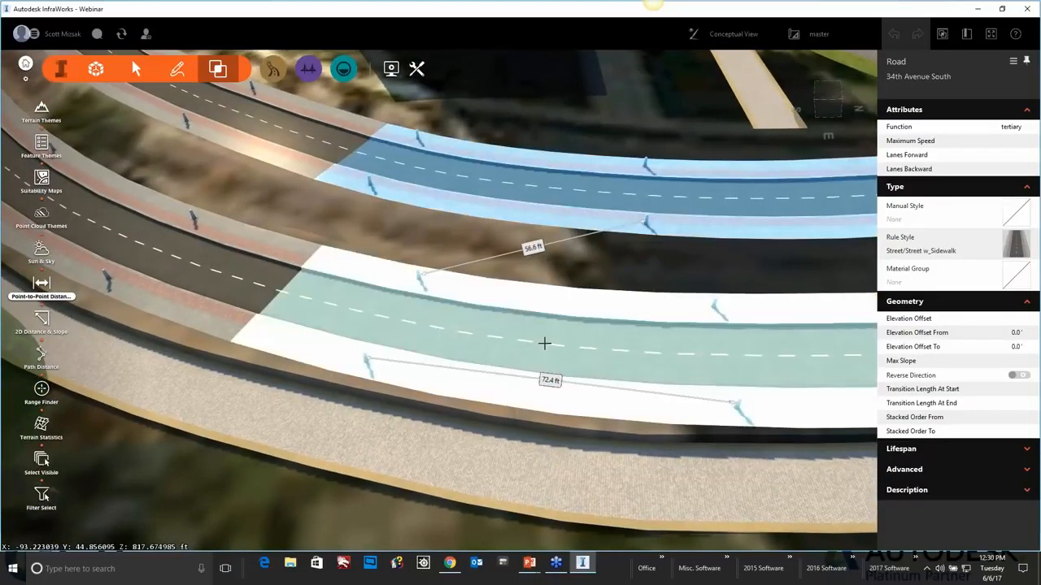
# Measure the wall height of the red-roofed building beside the curved road, from the eaves down to the ground.
pyautogui.moveTo(522, 309); pyautogui.dragTo(416, 268)
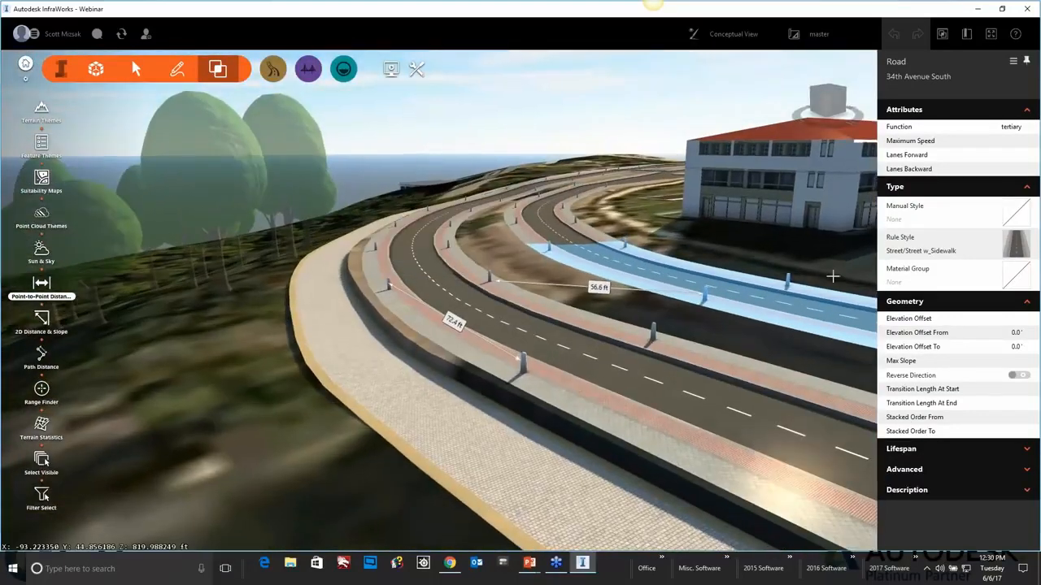
pyautogui.moveTo(835, 274); pyautogui.dragTo(813, 268)
pyautogui.moveTo(814, 268); pyautogui.dragTo(535, 298, button='right')
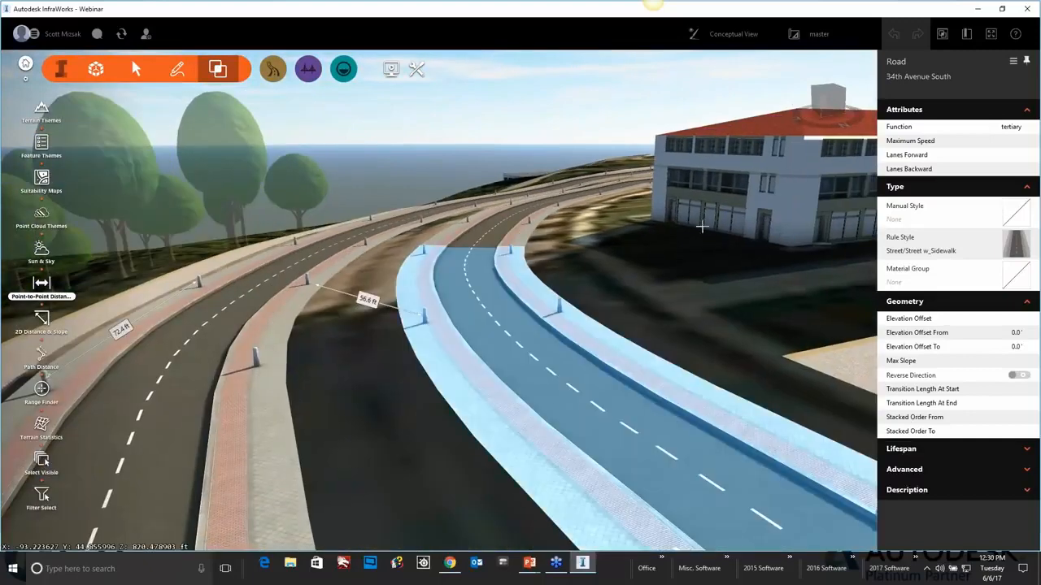
pyautogui.click(805, 138)
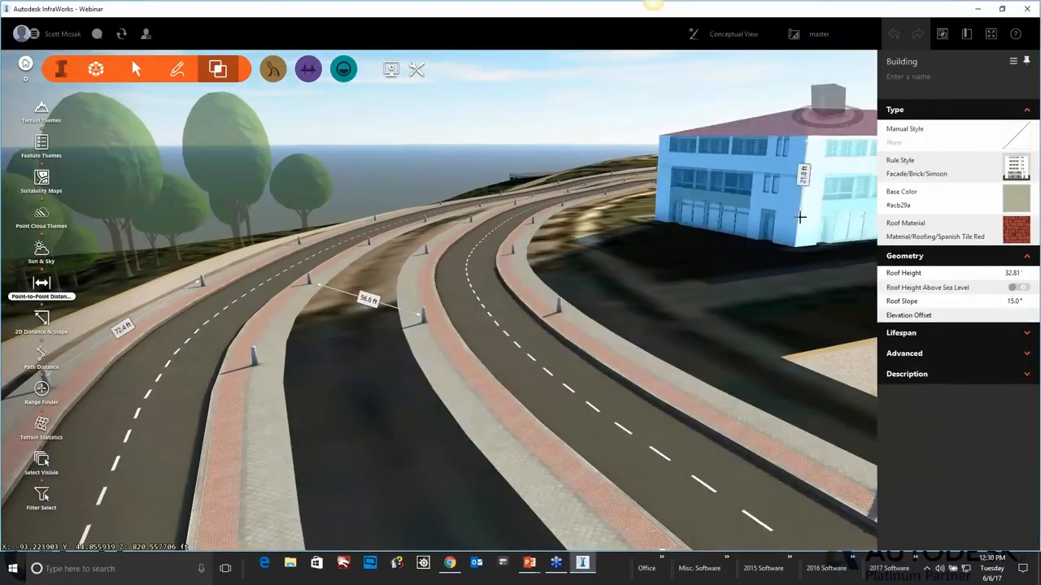
pyautogui.click(797, 250)
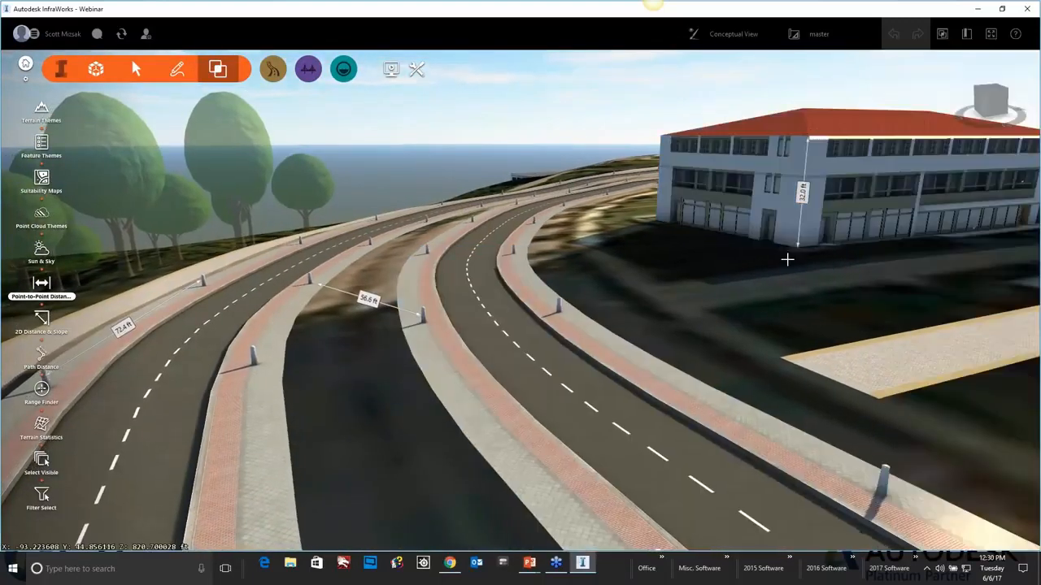
# Examine the measured road curve from above and the green-graded road beside the brown-roofed building.
pyautogui.moveTo(546, 392); pyautogui.dragTo(520, 380)
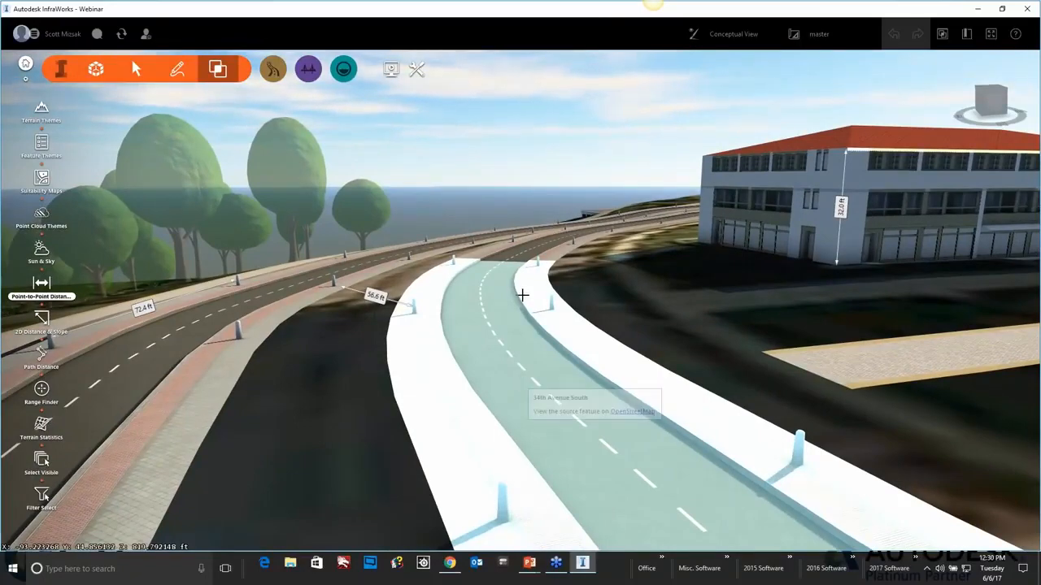
pyautogui.scroll(-5, 523, 298)
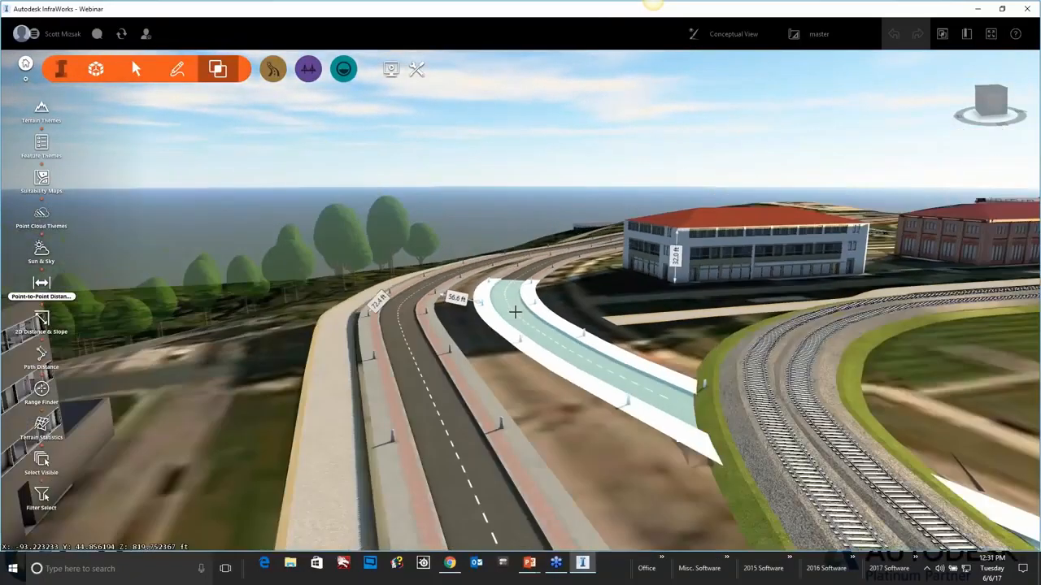
pyautogui.moveTo(516, 312); pyautogui.dragTo(767, 379)
pyautogui.scroll(-5, 597, 263)
pyautogui.moveTo(577, 267); pyautogui.dragTo(556, 285)
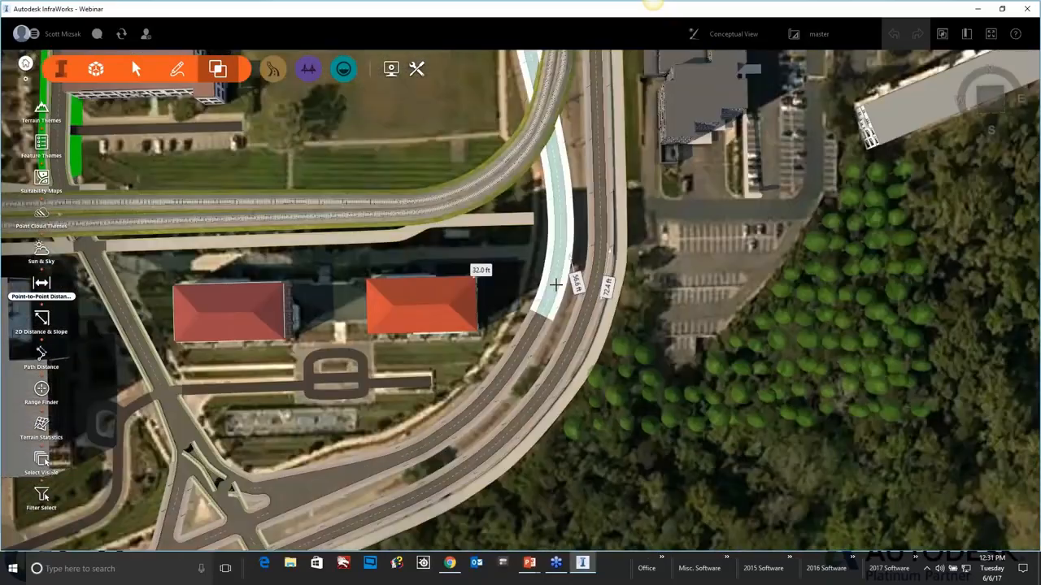
pyautogui.scroll(-2, 488, 193)
pyautogui.scroll(-2, 589, 365)
pyautogui.moveTo(561, 260); pyautogui.dragTo(640, 508, button='middle')
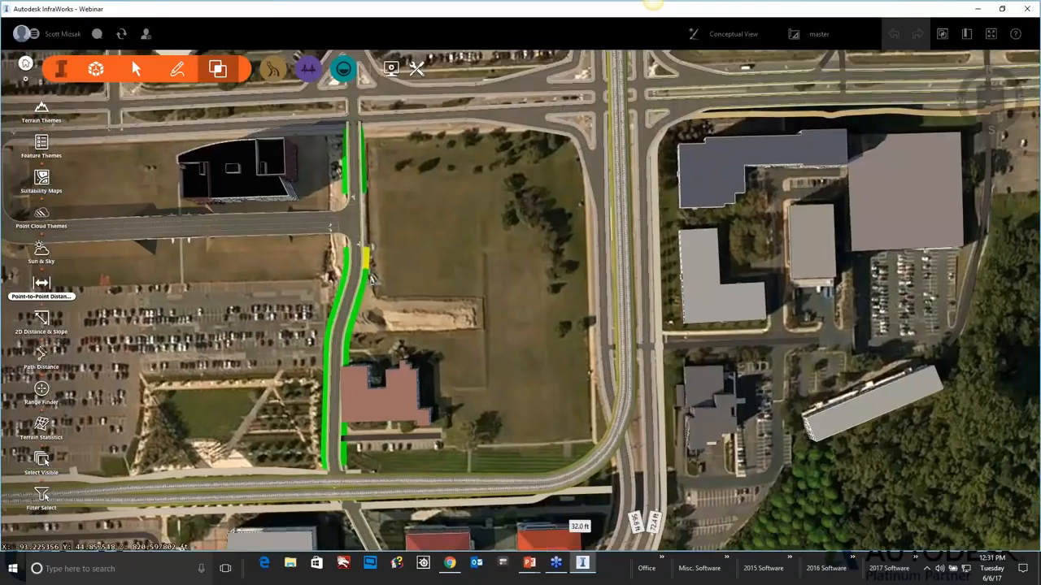
pyautogui.scroll(-3, 353, 269)
pyautogui.moveTo(334, 283); pyautogui.dragTo(564, 177)
pyautogui.scroll(6, 525, 490)
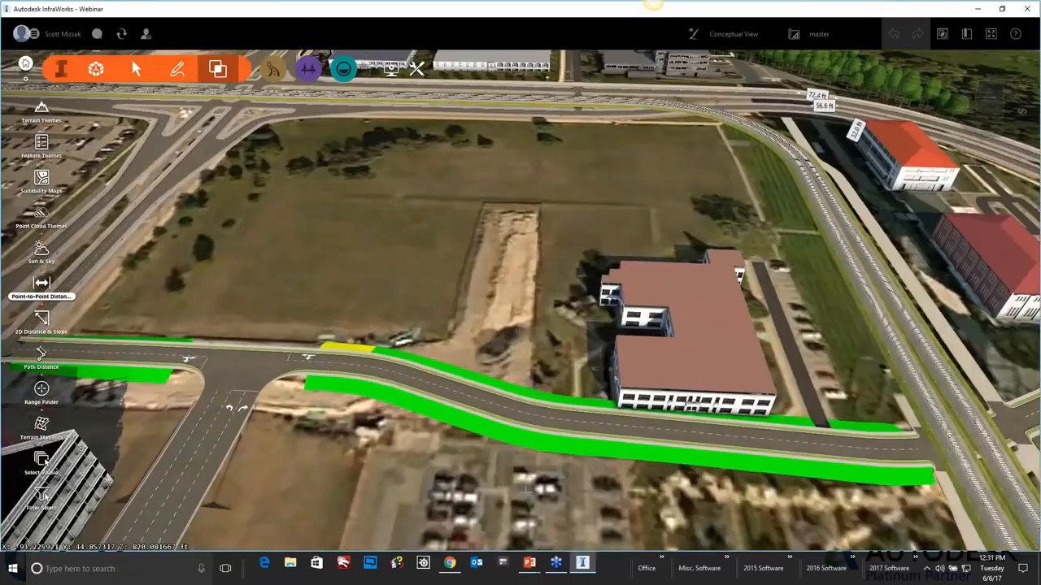
pyautogui.scroll(3, 524, 490)
pyautogui.scroll(2, 495, 238)
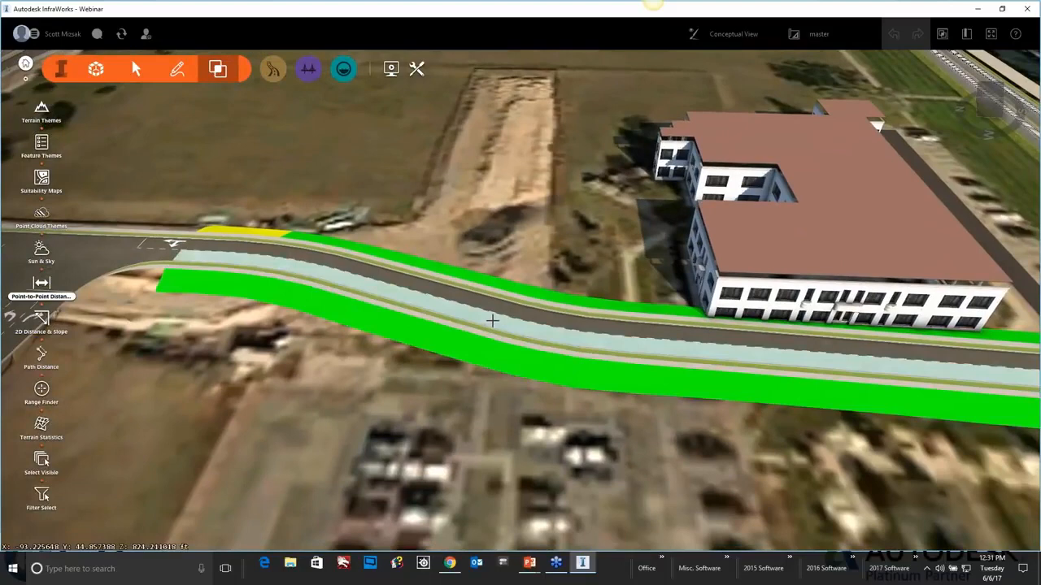
# Leave the point-to-point measurement and select the 33rd Avenue South road with the green grading.
pyautogui.click(492, 321)
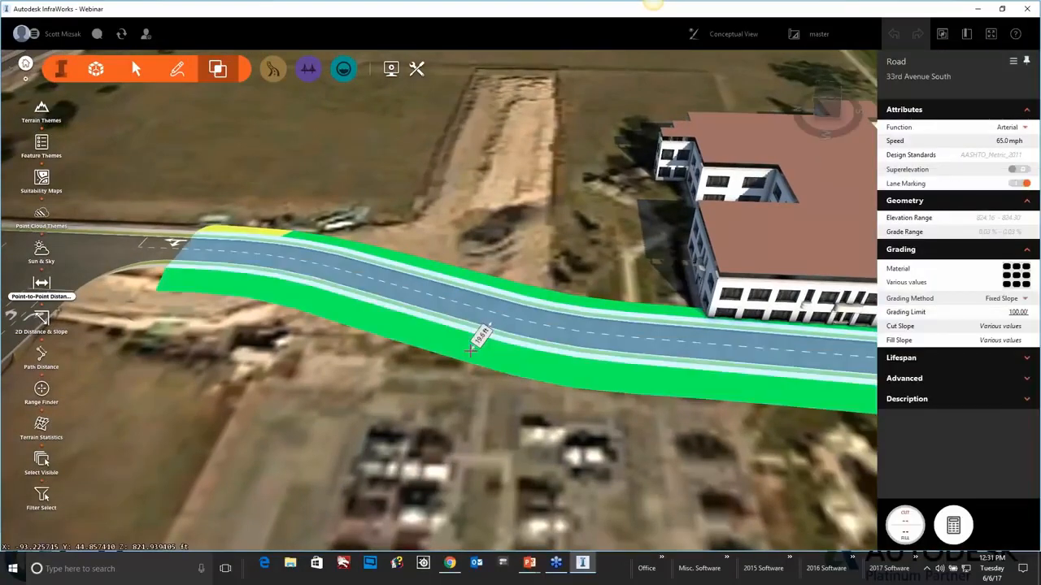
pyautogui.press('Escape')
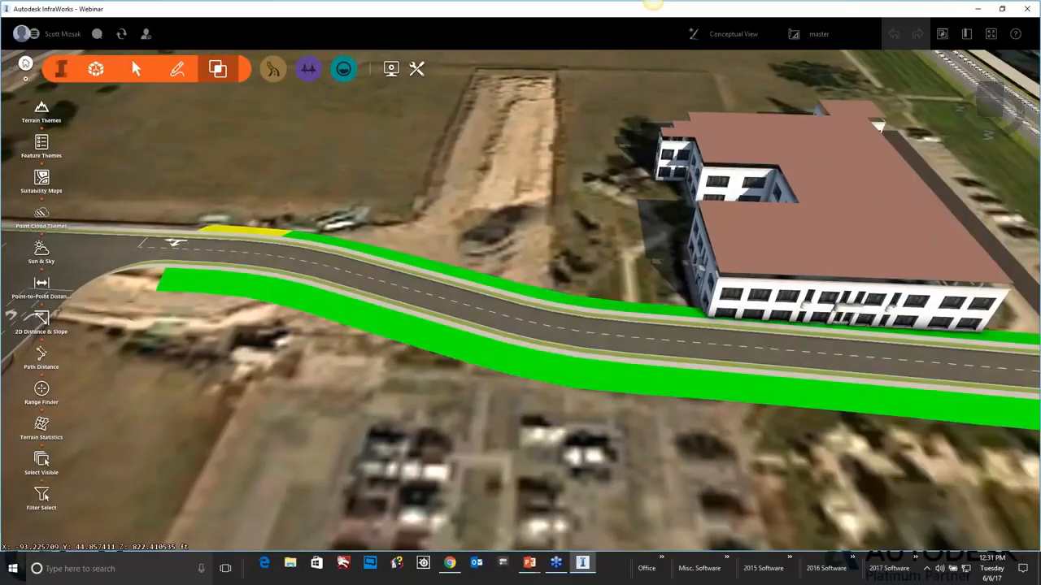
pyautogui.click(493, 325)
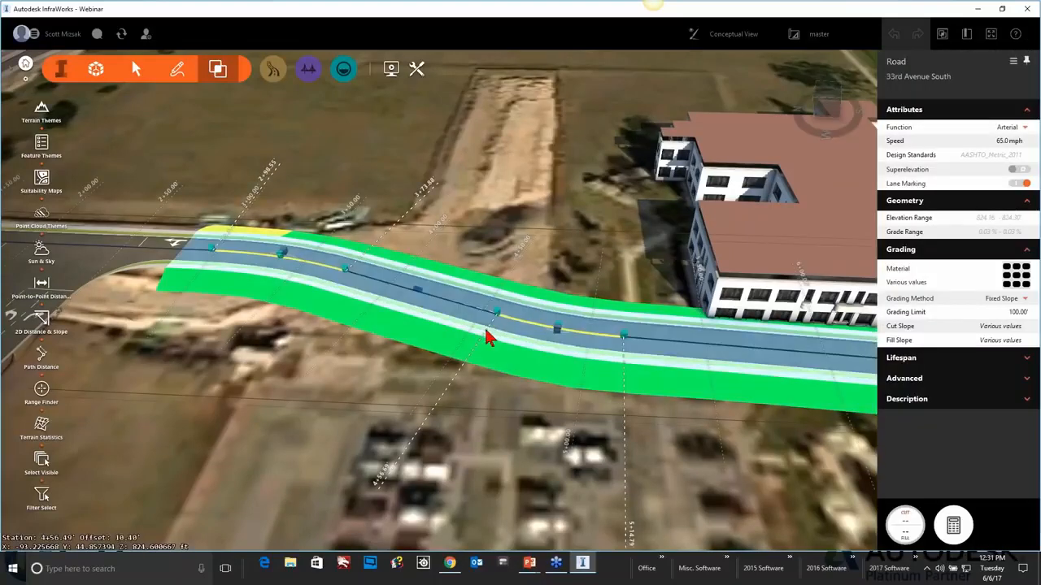
# Split the grading on the parking-lot side of 33rd Avenue South into three segments, with boundaries at stations 3+77.50 and 4+50.00.
pyautogui.rightClick(411, 339)
pyautogui.press('Escape')
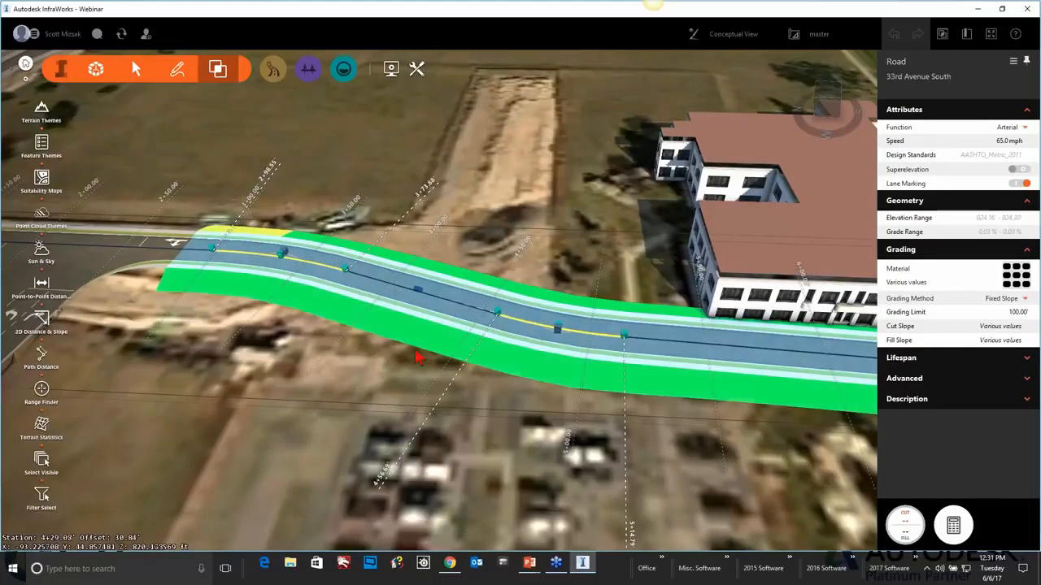
pyautogui.click(419, 340)
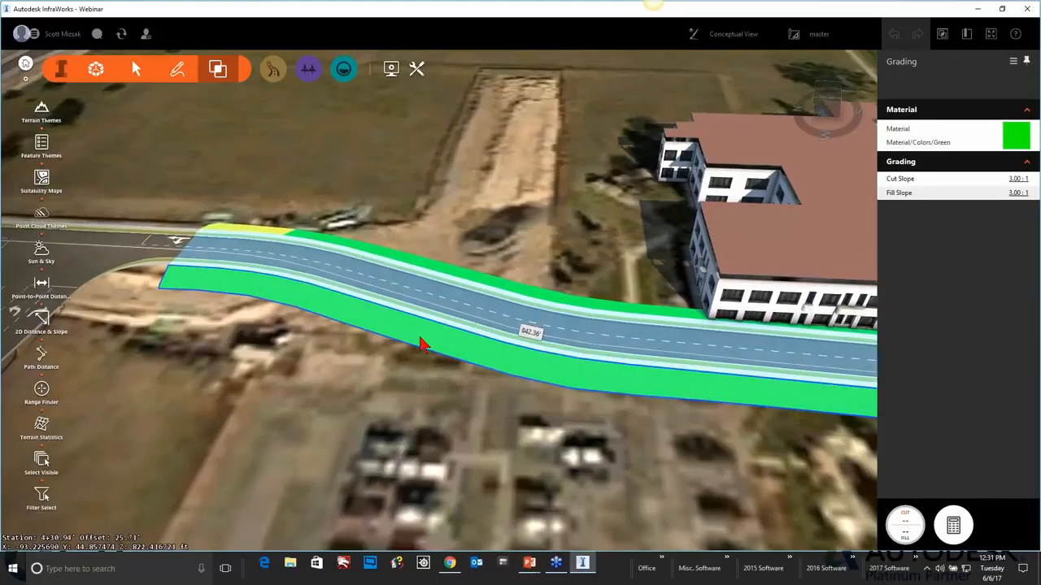
pyautogui.rightClick(418, 334)
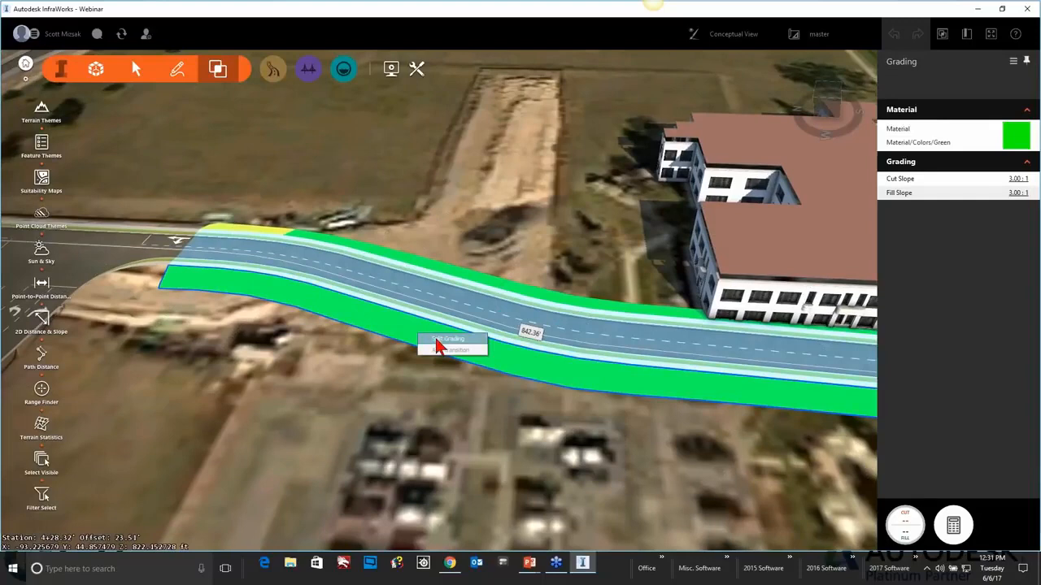
pyautogui.click(439, 340)
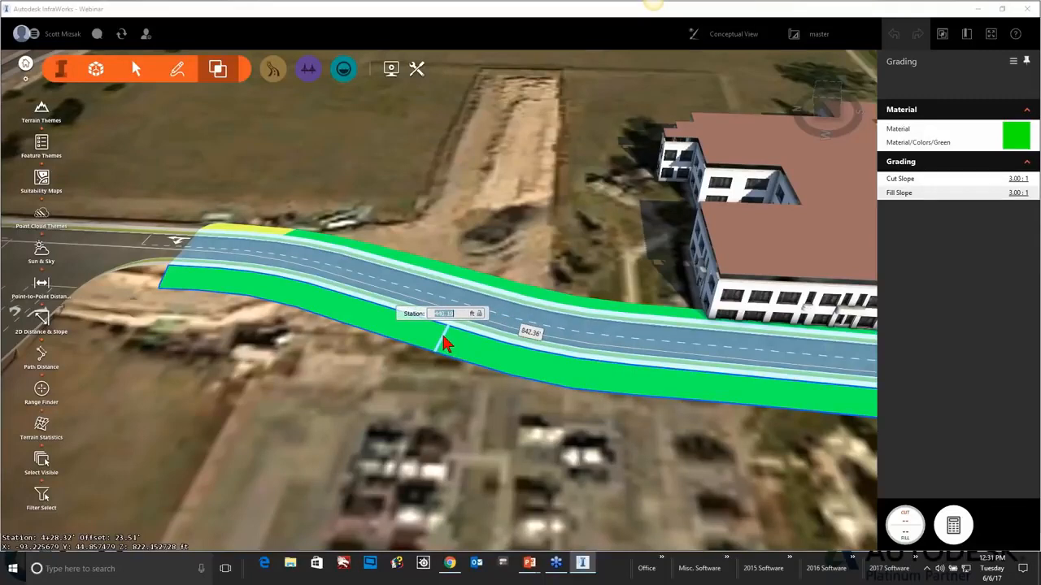
pyautogui.write('433.60')
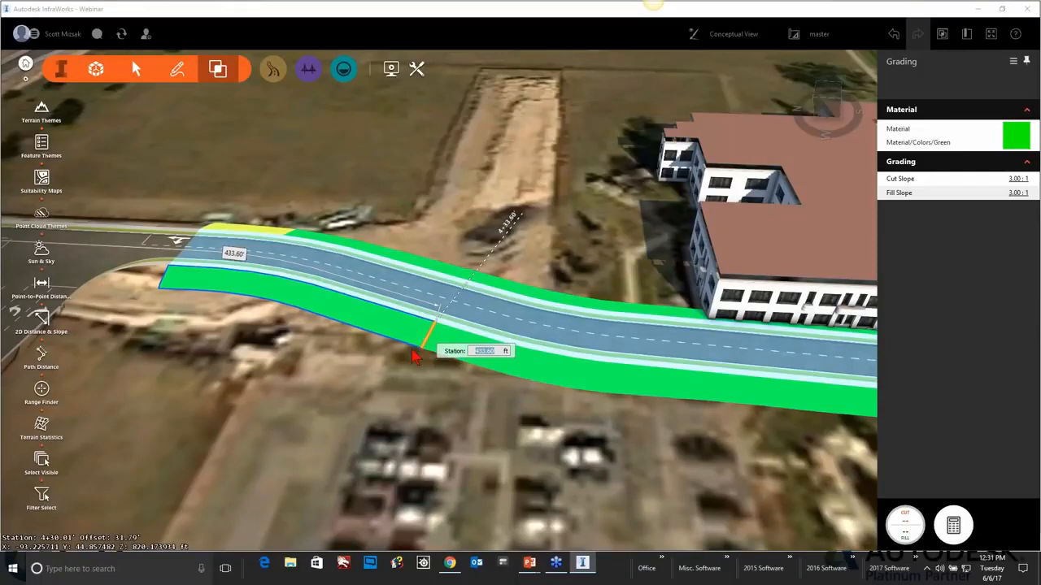
pyautogui.click(417, 353)
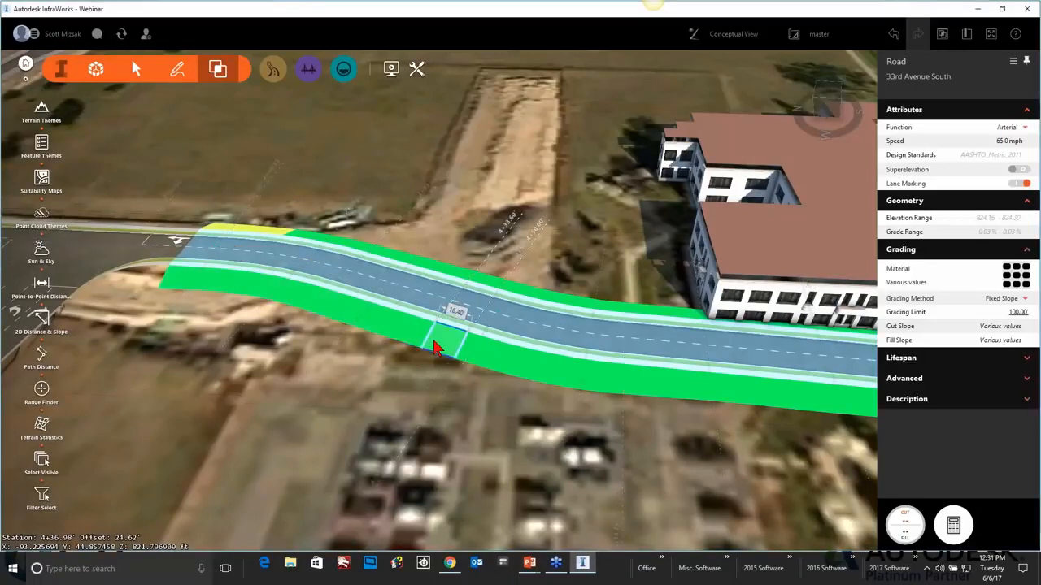
pyautogui.click(431, 346)
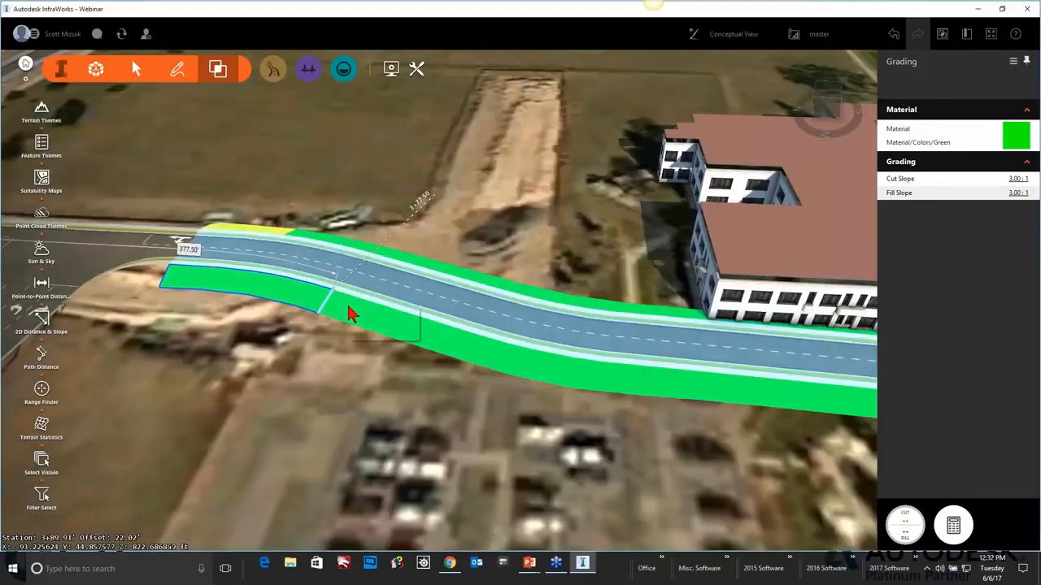
pyautogui.rightClick(350, 312)
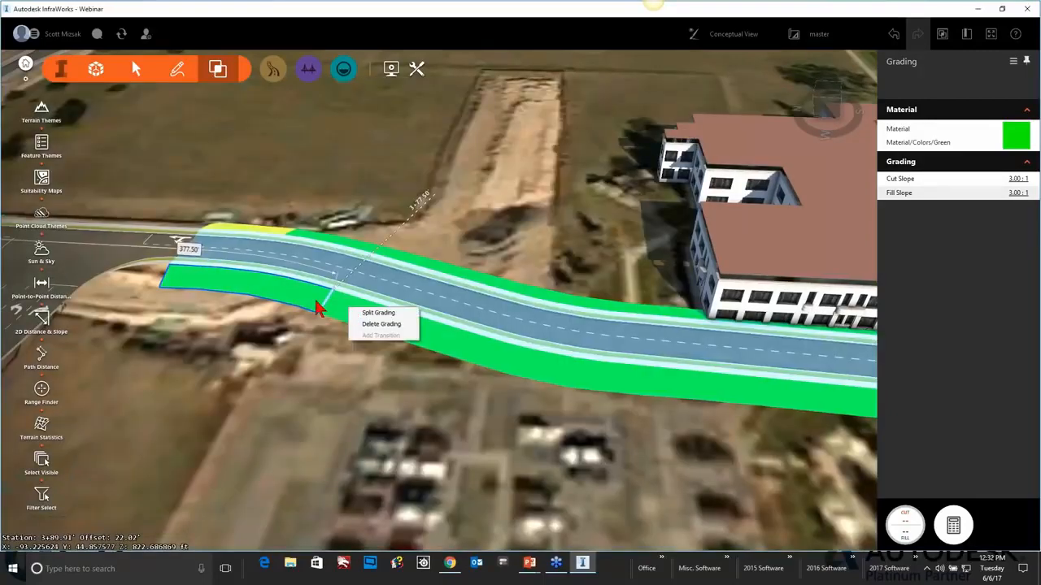
pyautogui.rightClick(317, 306)
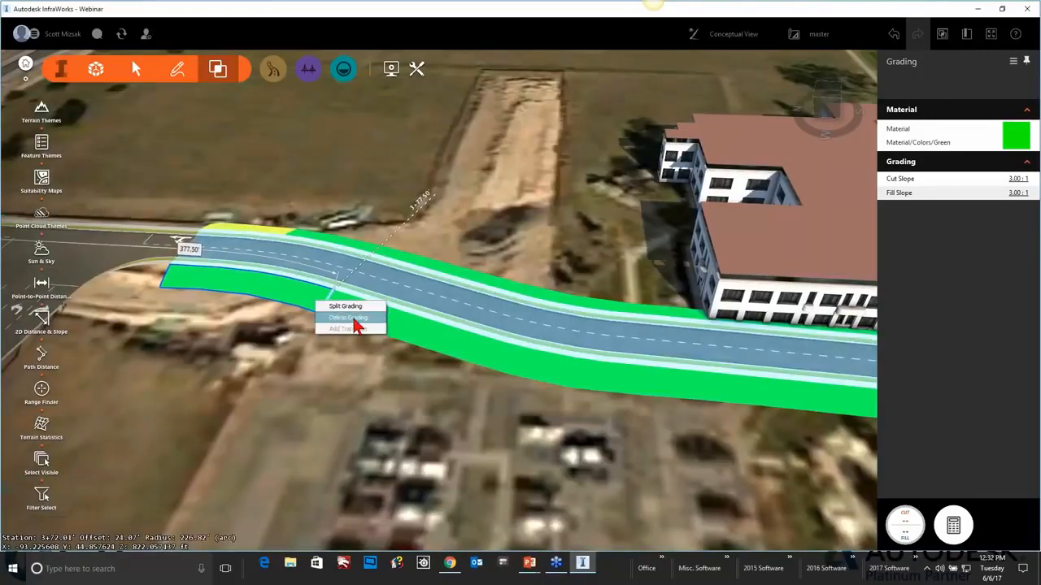
pyautogui.click(350, 317)
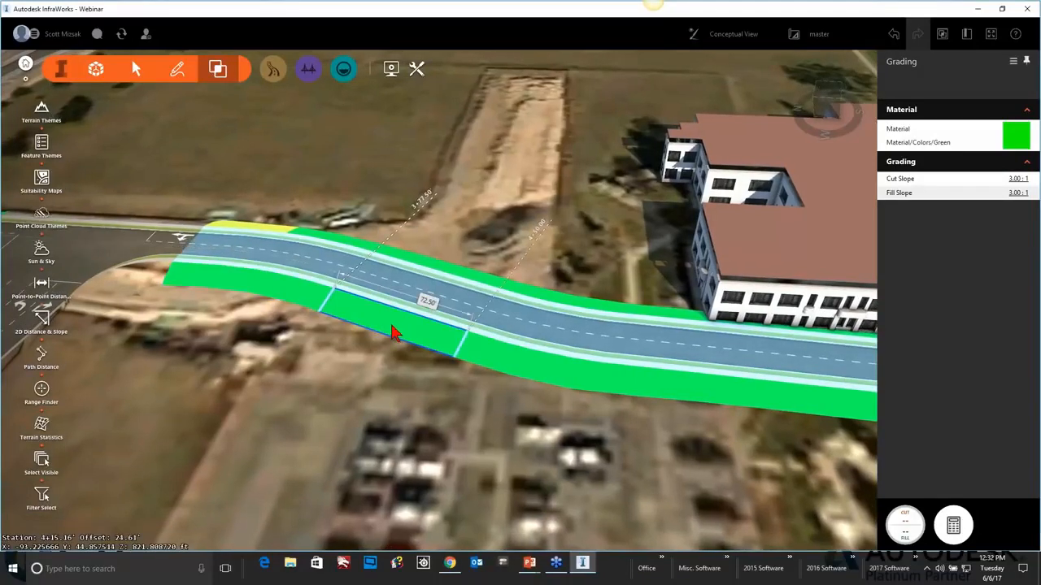
# Set the cut slope of the grading segment between stations 3+77.50 and 4+50.00 to 10:1 and edit its fill slope.
pyautogui.click(1012, 179)
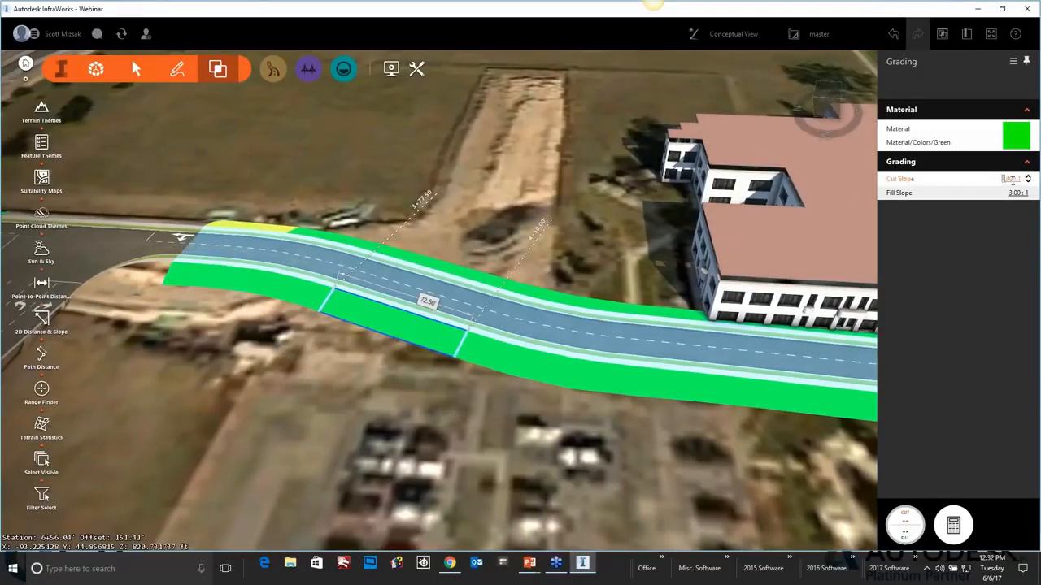
pyautogui.write('10:1')
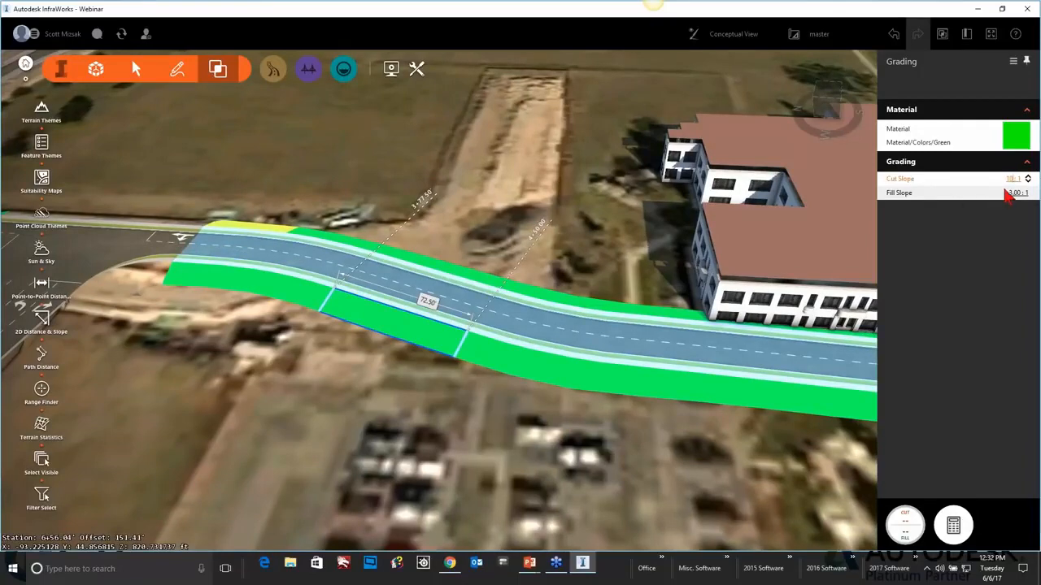
pyautogui.click(1013, 193)
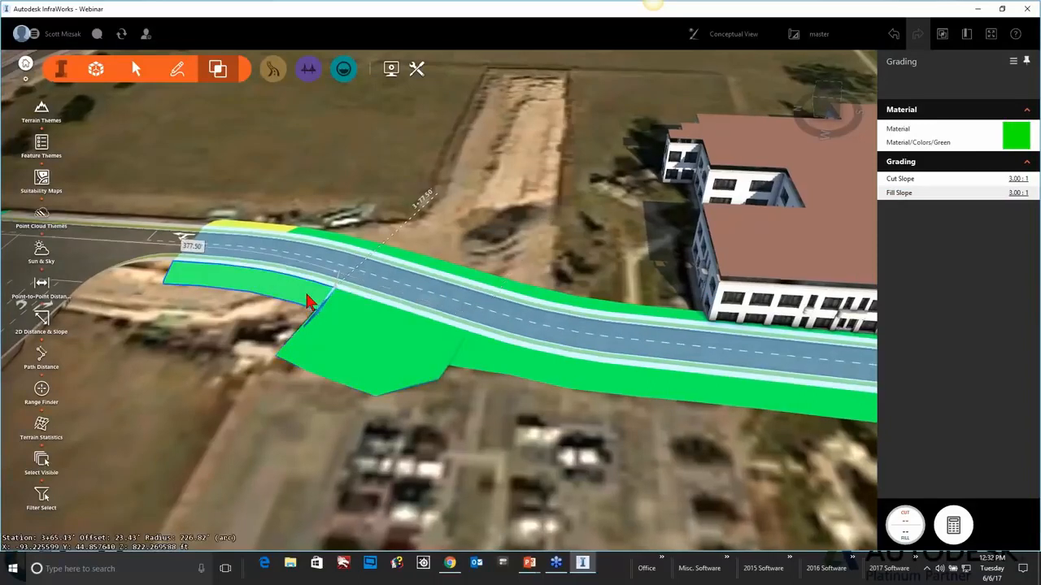
# Add a grading transition about 35 ft long from the segment before station 3+77.50 into the widened segment.
pyautogui.rightClick(314, 307)
pyautogui.click(330, 302)
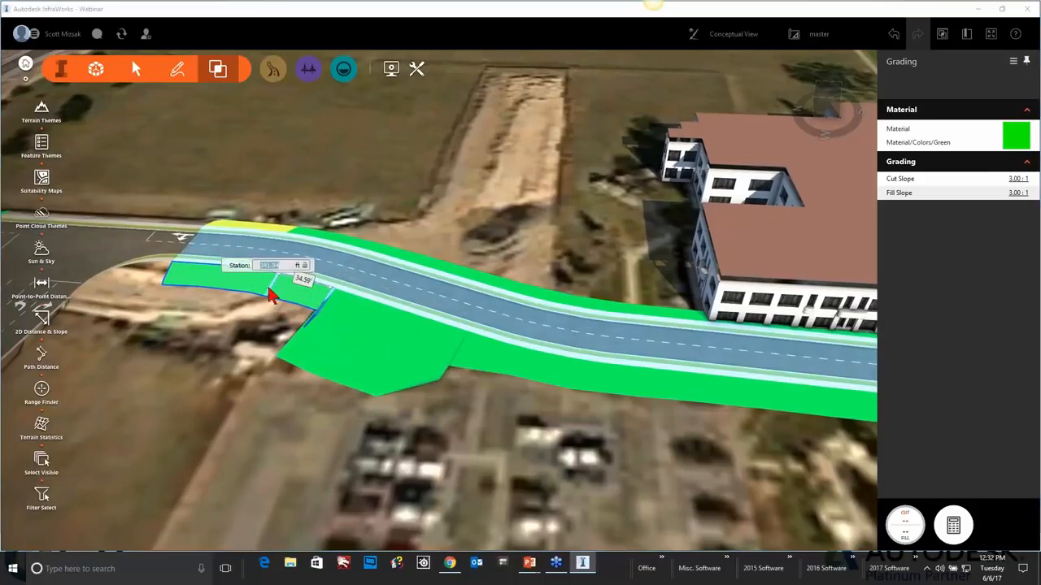
pyautogui.click(271, 295)
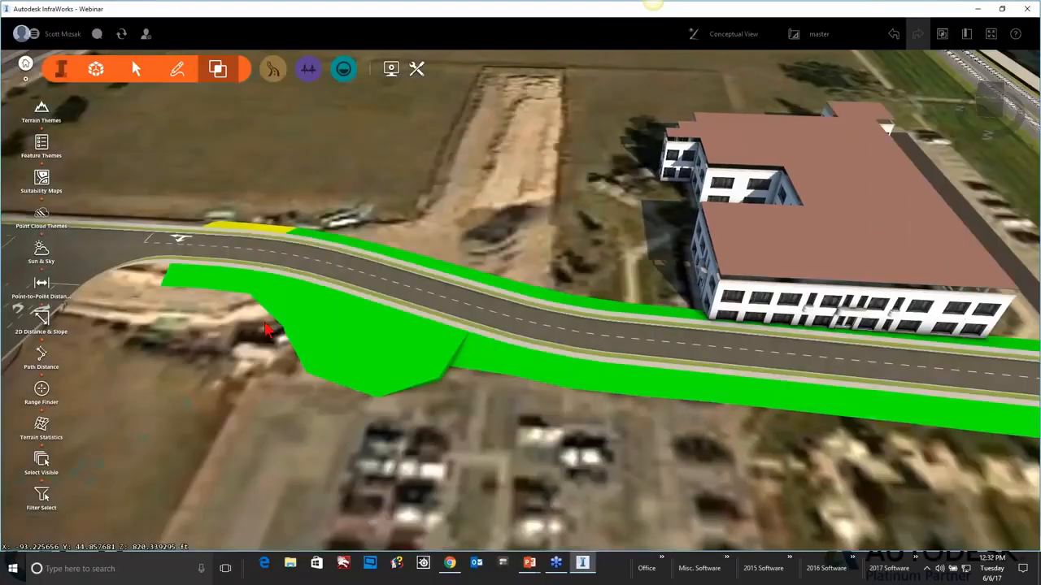
# Add a grading transition from the widened segment's end at station 4+50.00 to station 4+91.08, and clear the selection.
pyautogui.rightClick(479, 365)
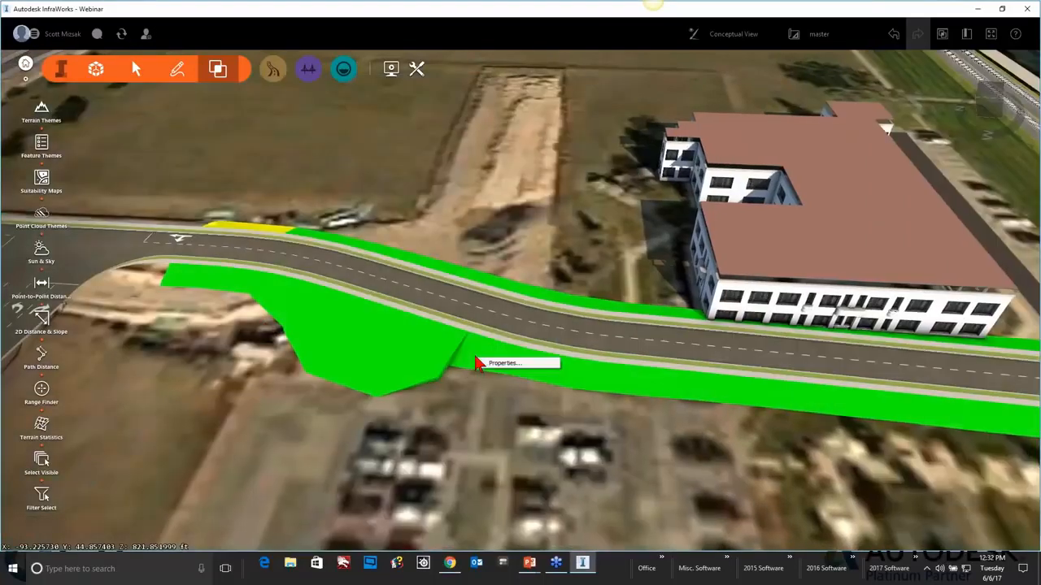
pyautogui.click(484, 364)
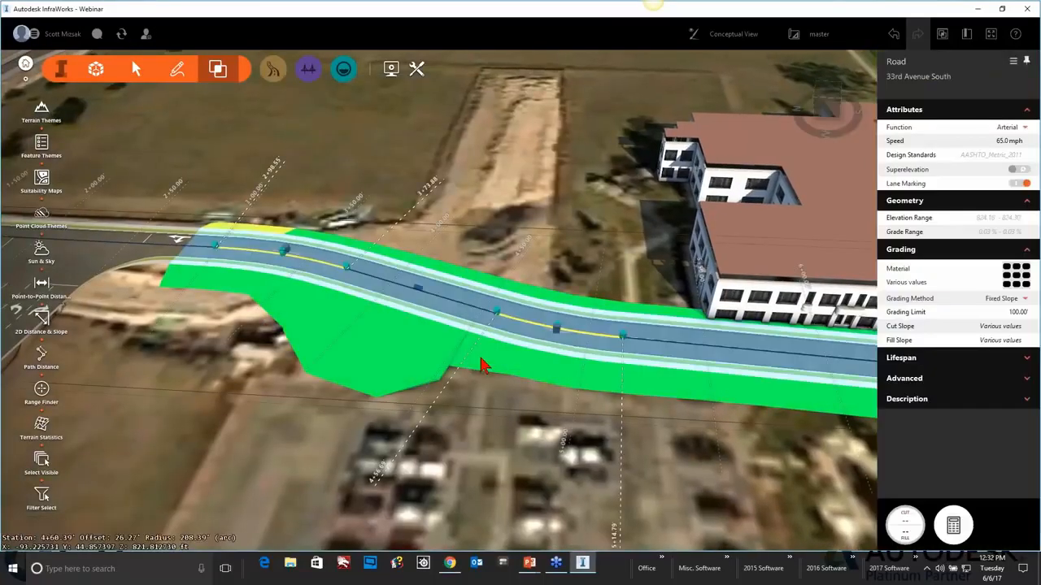
pyautogui.click(485, 367)
pyautogui.rightClick(482, 360)
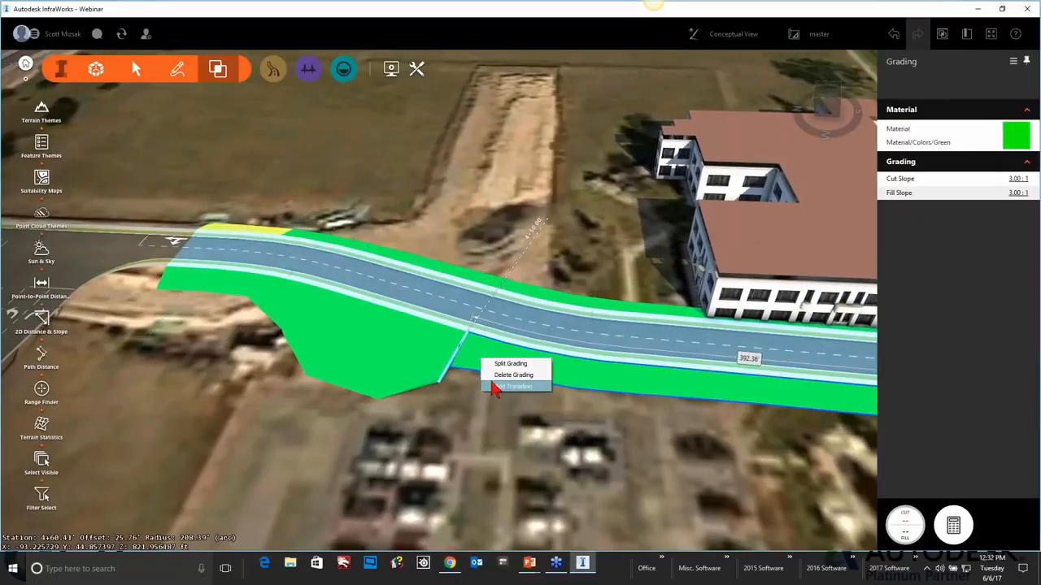
pyautogui.click(494, 387)
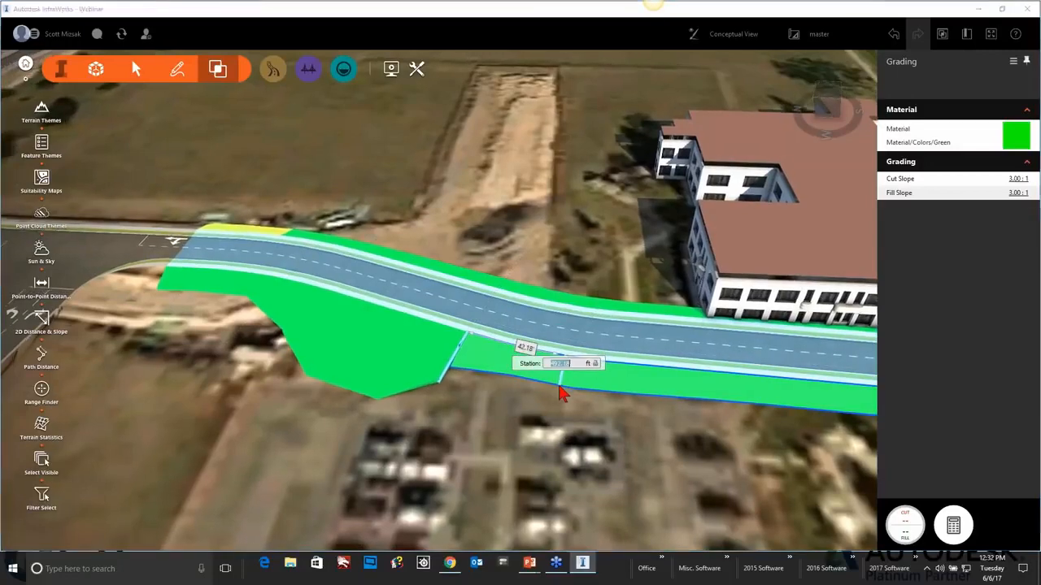
pyautogui.click(558, 386)
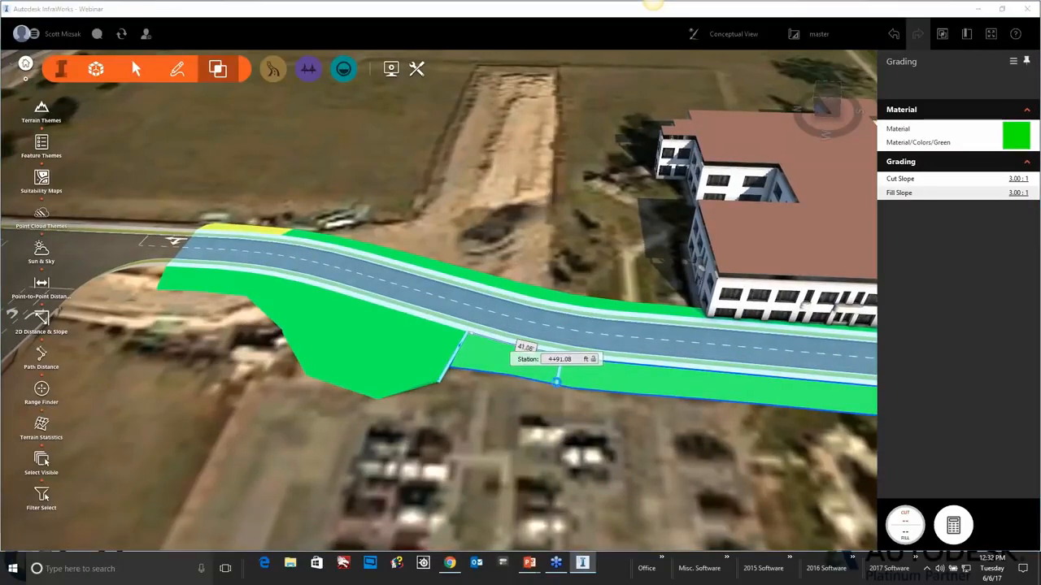
pyautogui.press('Escape')
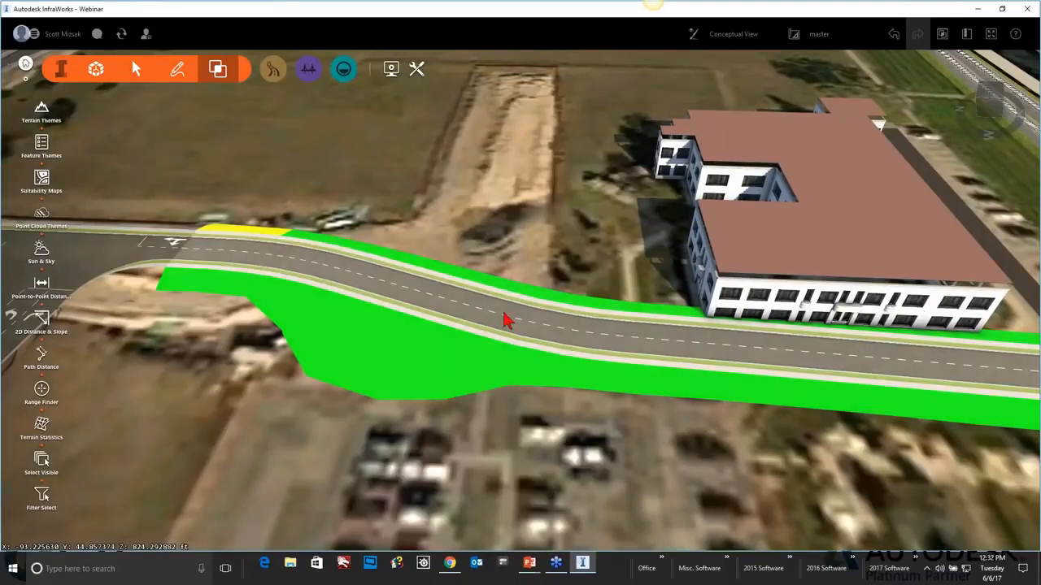
# Select 33rd Avenue South and turn its road geometry display off and back on.
pyautogui.click(432, 376)
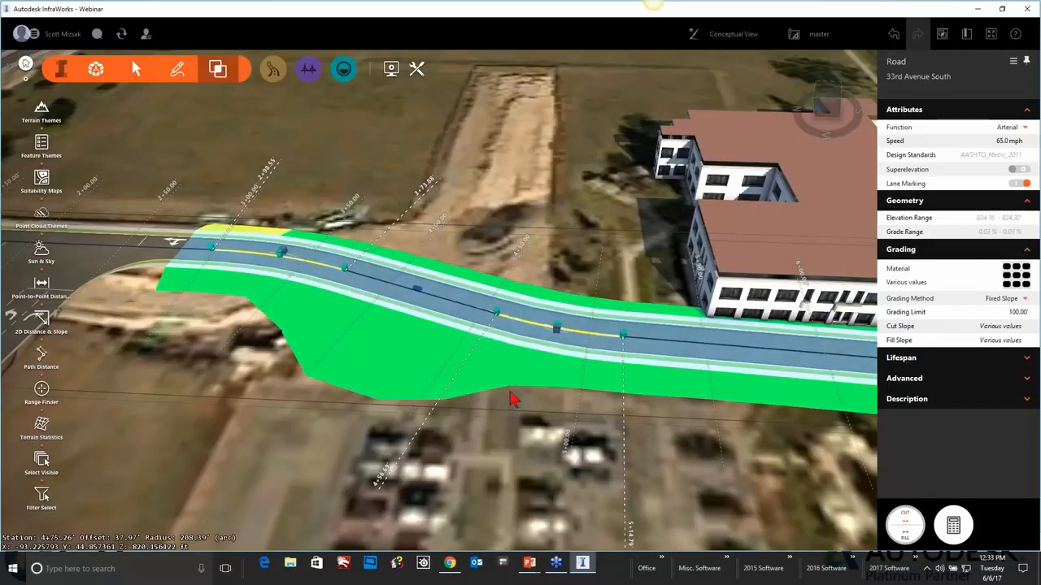
pyautogui.moveTo(517, 391); pyautogui.dragTo(764, 236)
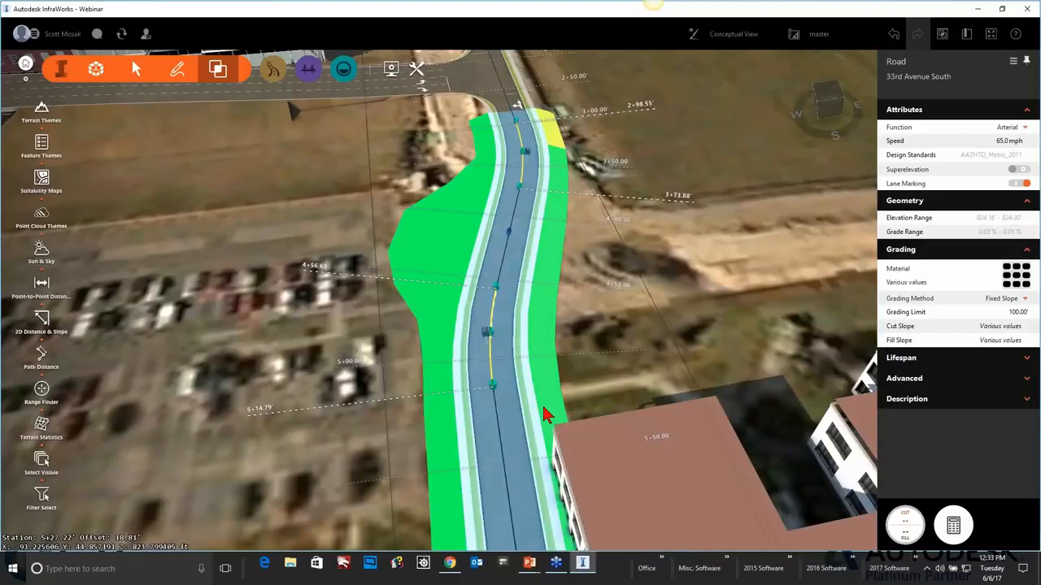
pyautogui.moveTo(416, 438); pyautogui.dragTo(429, 385)
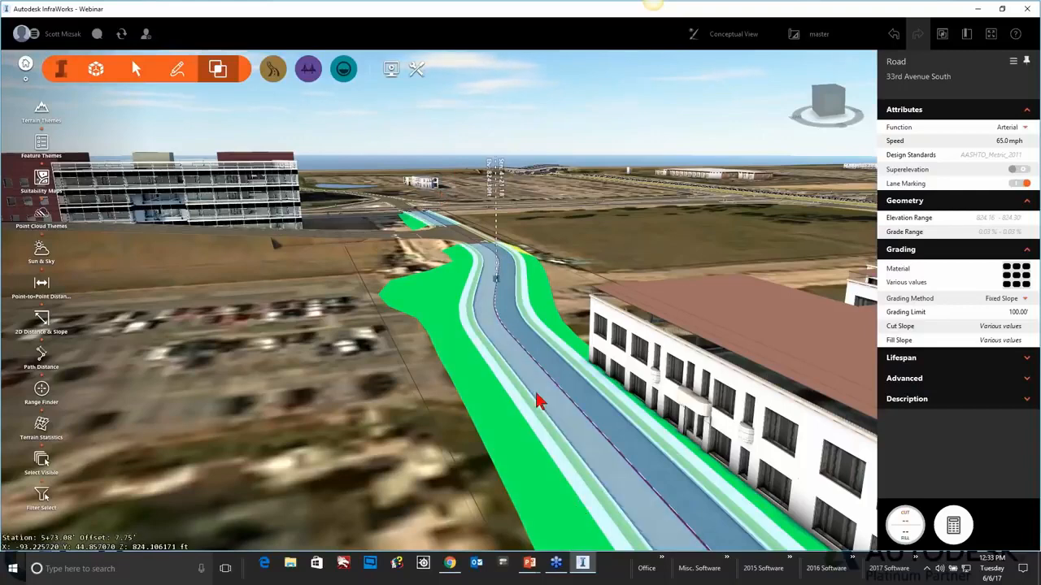
pyautogui.moveTo(465, 263); pyautogui.dragTo(451, 407)
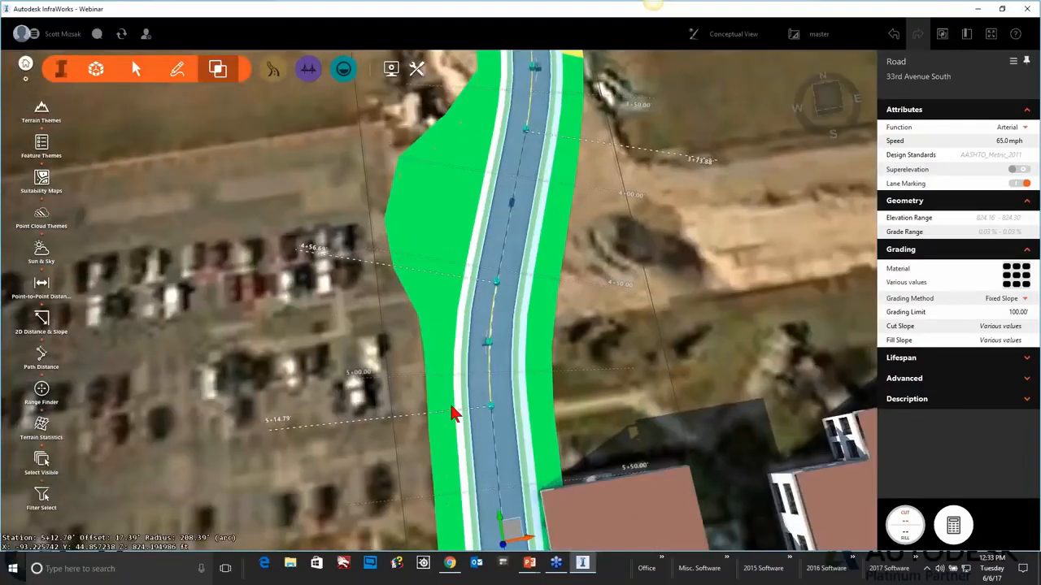
pyautogui.rightClick(488, 330)
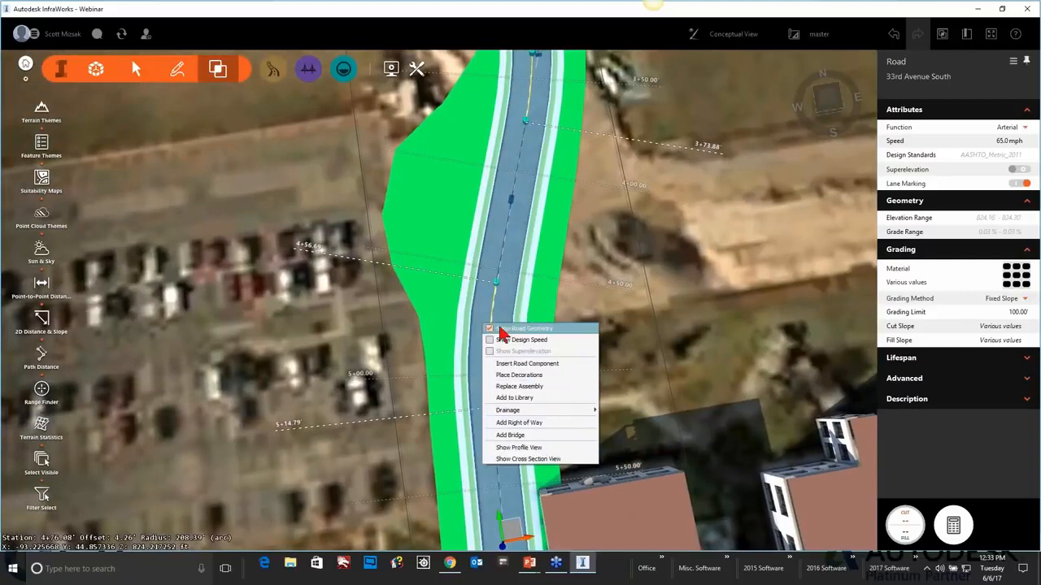
pyautogui.click(501, 331)
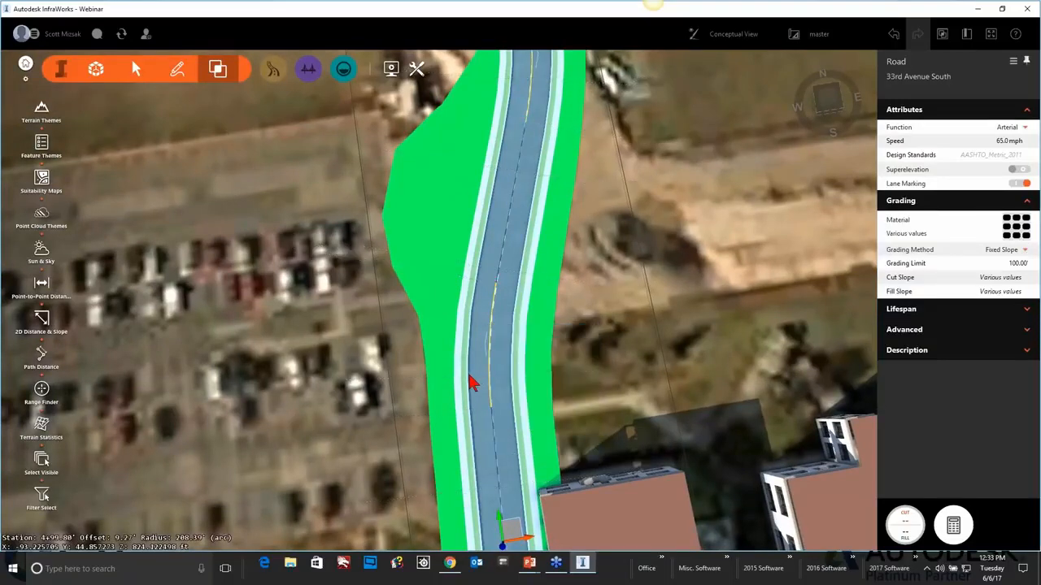
pyautogui.rightClick(481, 342)
pyautogui.click(491, 346)
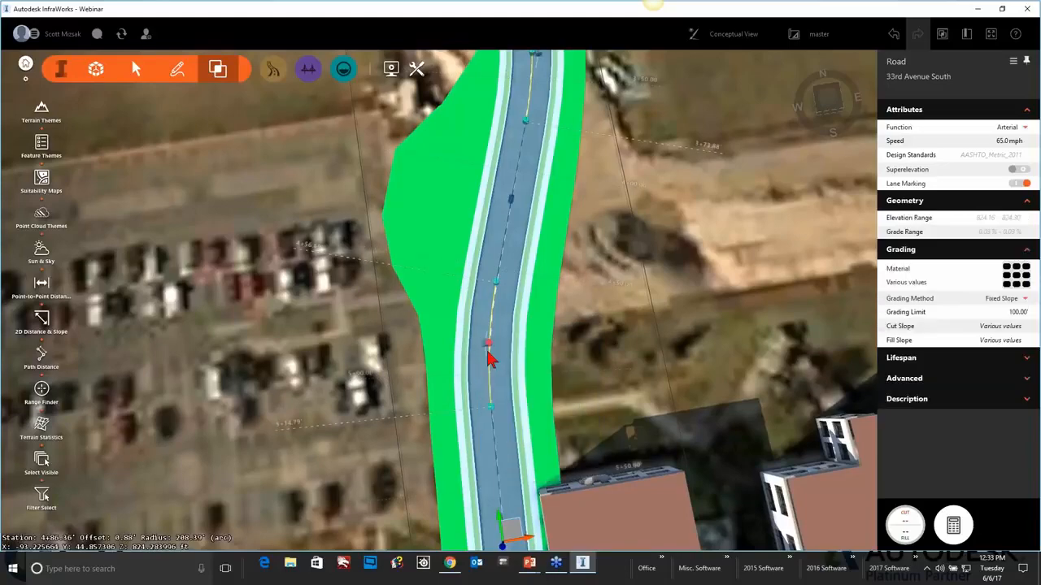
# Select the unnamed L-shaped local road beside the black-roofed building, with the adjoining parking lot in view.
pyautogui.moveTo(457, 413); pyautogui.dragTo(496, 329)
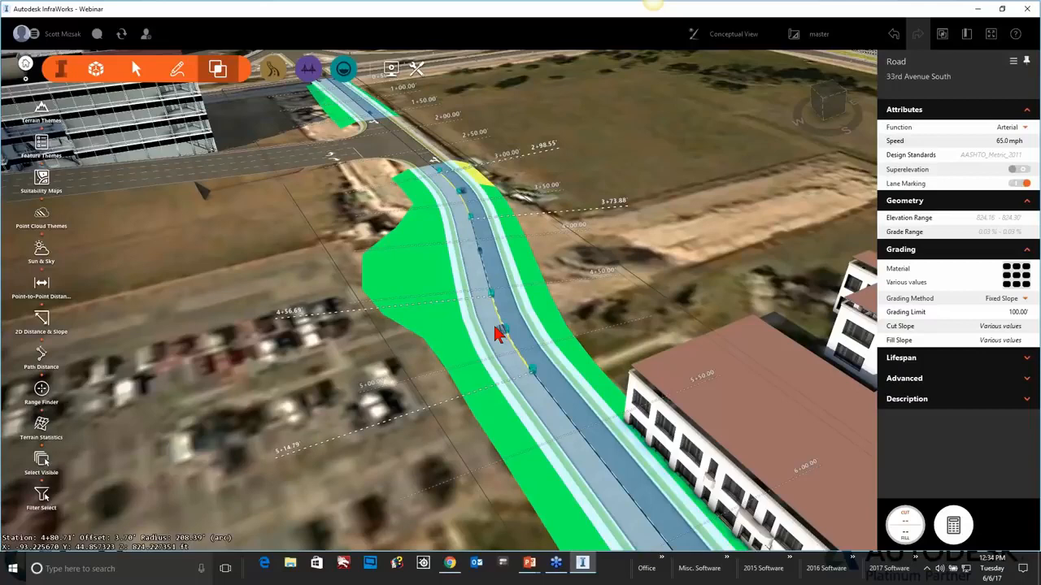
pyautogui.scroll(-3, 318, 276)
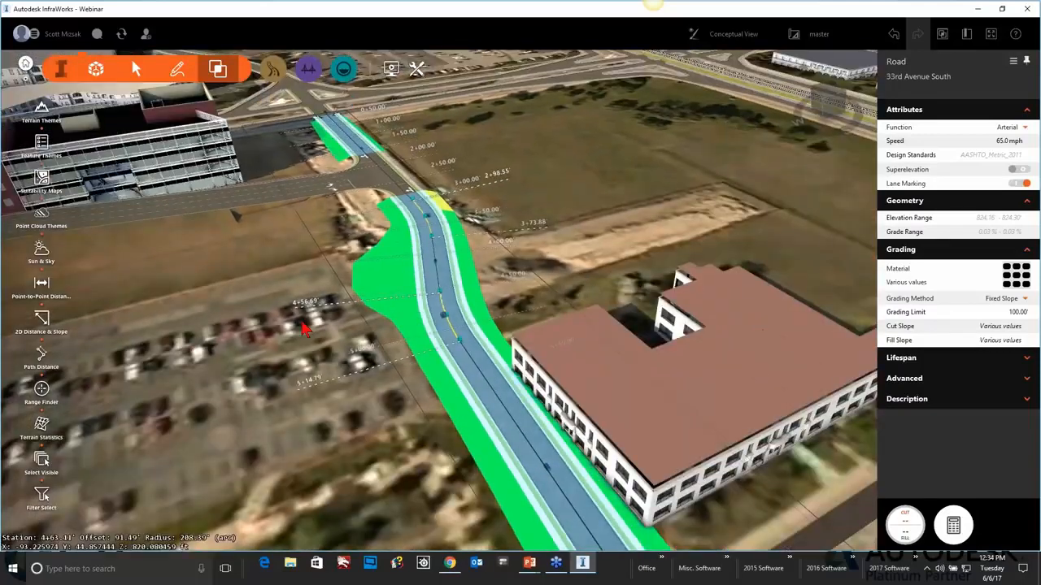
pyautogui.moveTo(304, 323); pyautogui.dragTo(258, 465)
pyautogui.scroll(-3, 251, 339)
pyautogui.moveTo(211, 218); pyautogui.dragTo(632, 386, button='middle')
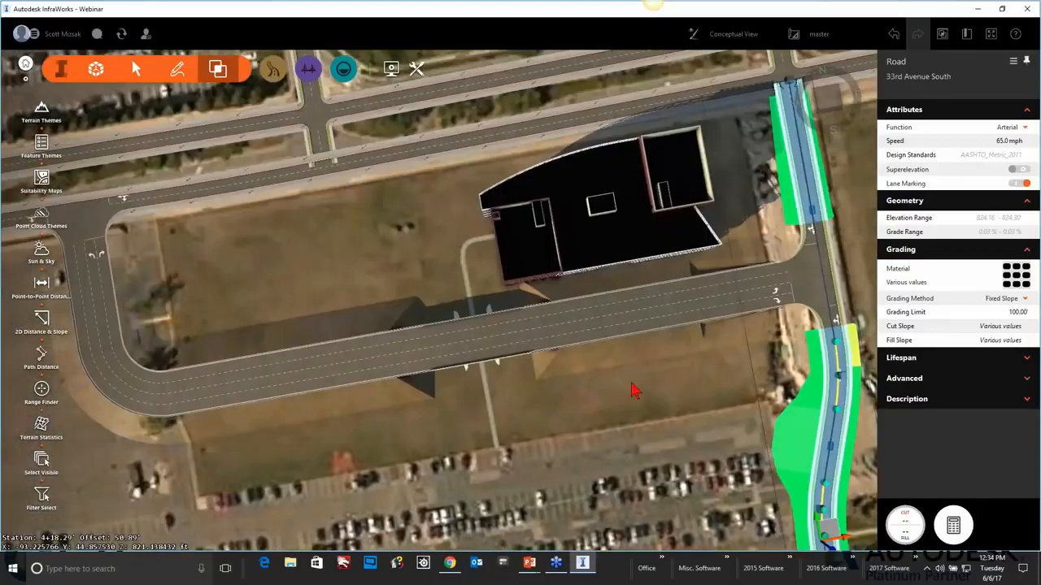
pyautogui.click(349, 377)
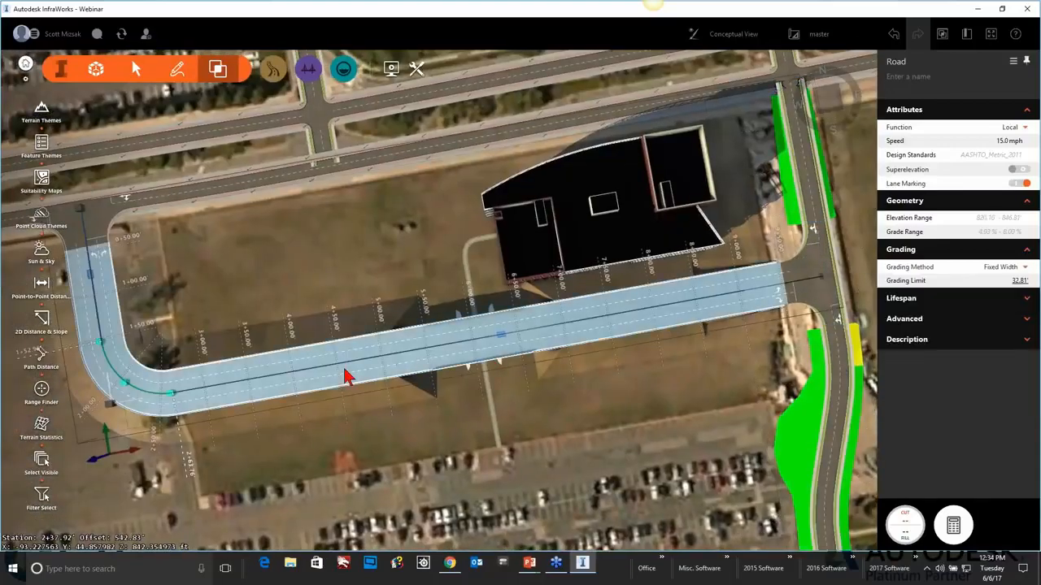
pyautogui.rightClick(346, 376)
pyautogui.scroll(-5, 333, 325)
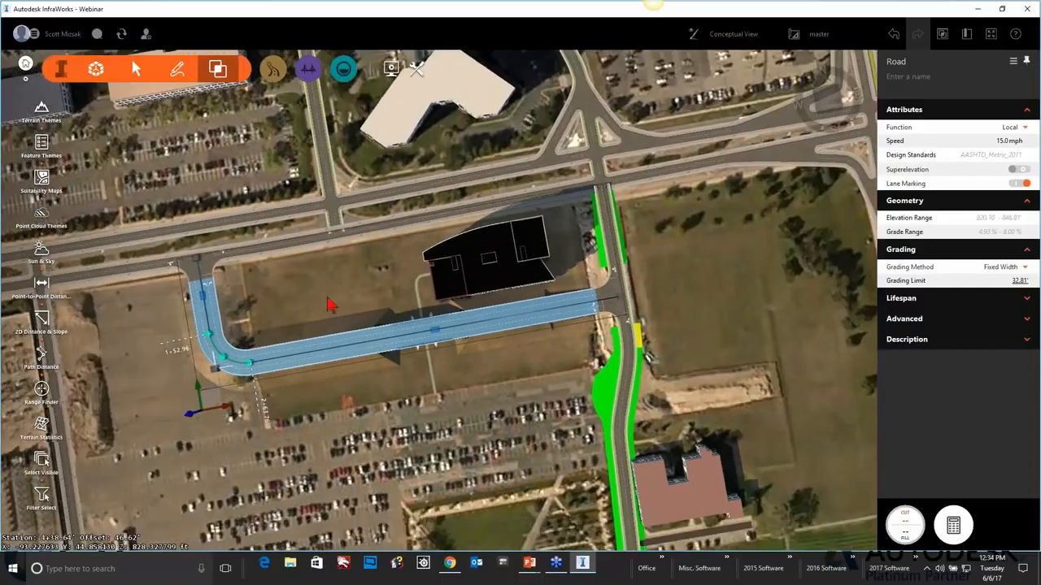
pyautogui.moveTo(335, 316); pyautogui.dragTo(315, 237, button='middle')
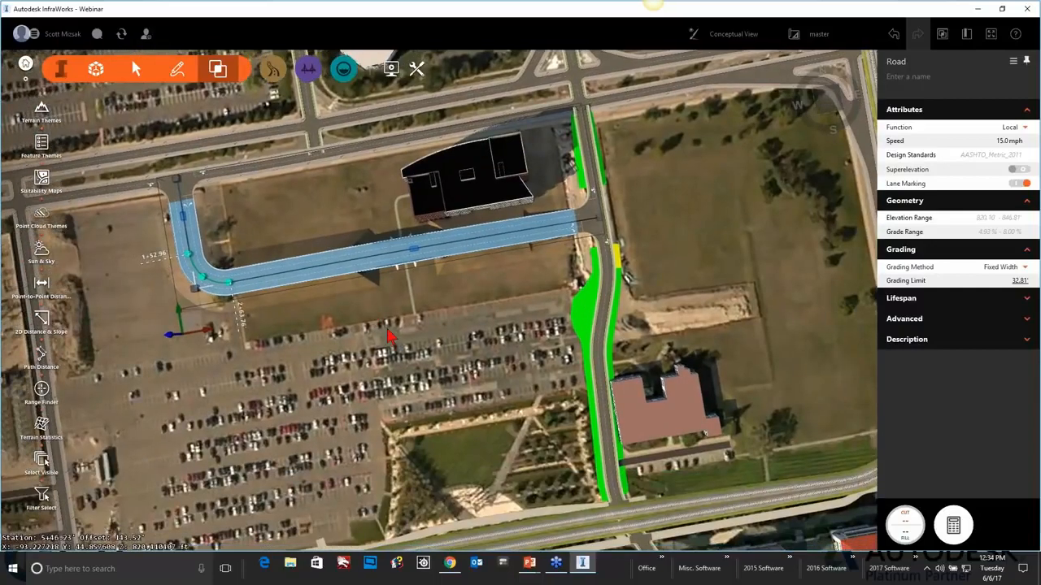
pyautogui.scroll(-2, 666, 351)
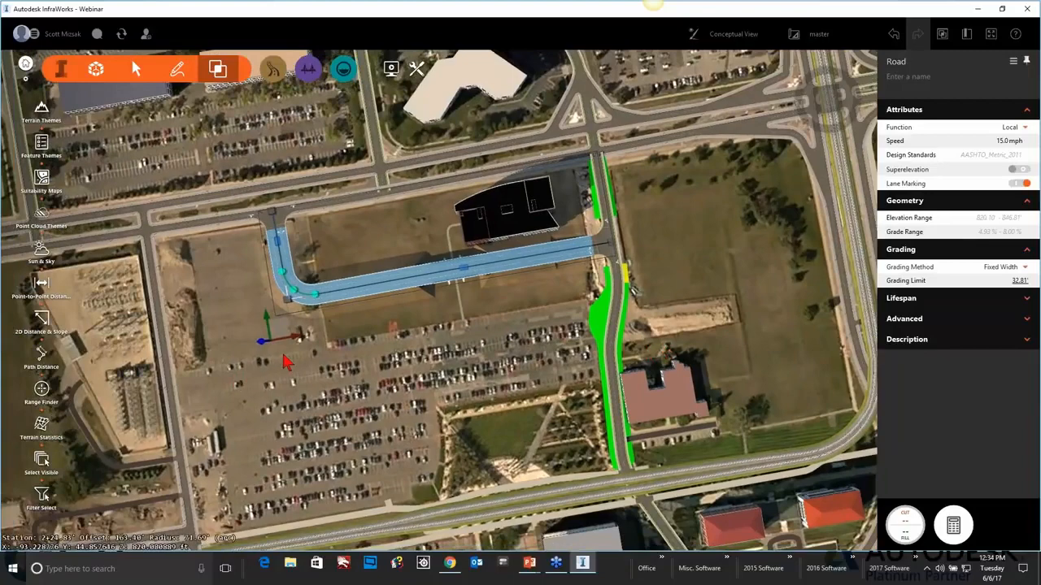
# Convert the straight unnamed planning road between the substation and the parking lot to a design road.
pyautogui.moveTo(321, 337); pyautogui.dragTo(419, 277, button='middle')
pyautogui.click(267, 315)
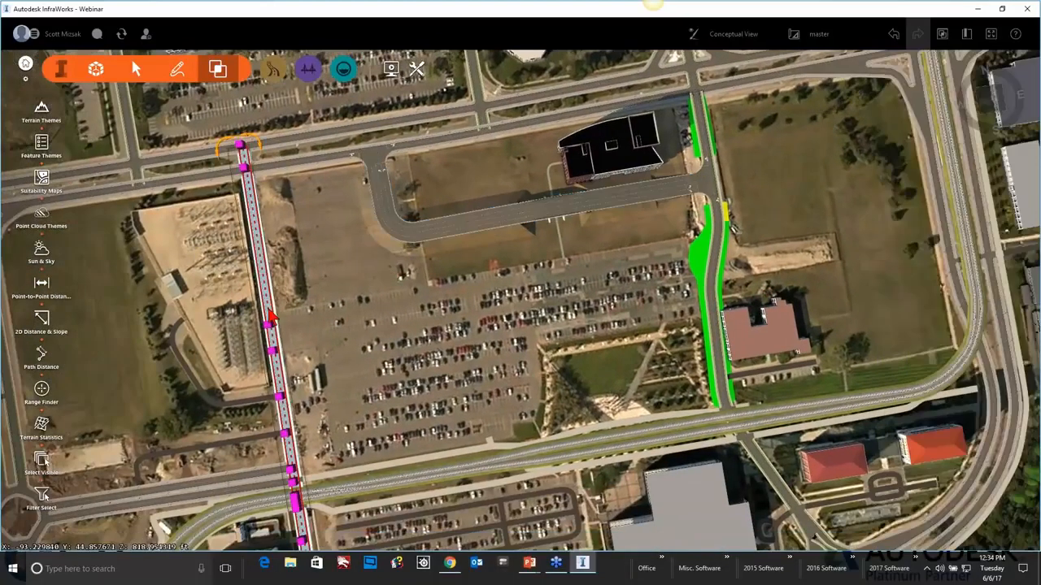
pyautogui.rightClick(267, 321)
pyautogui.click(307, 350)
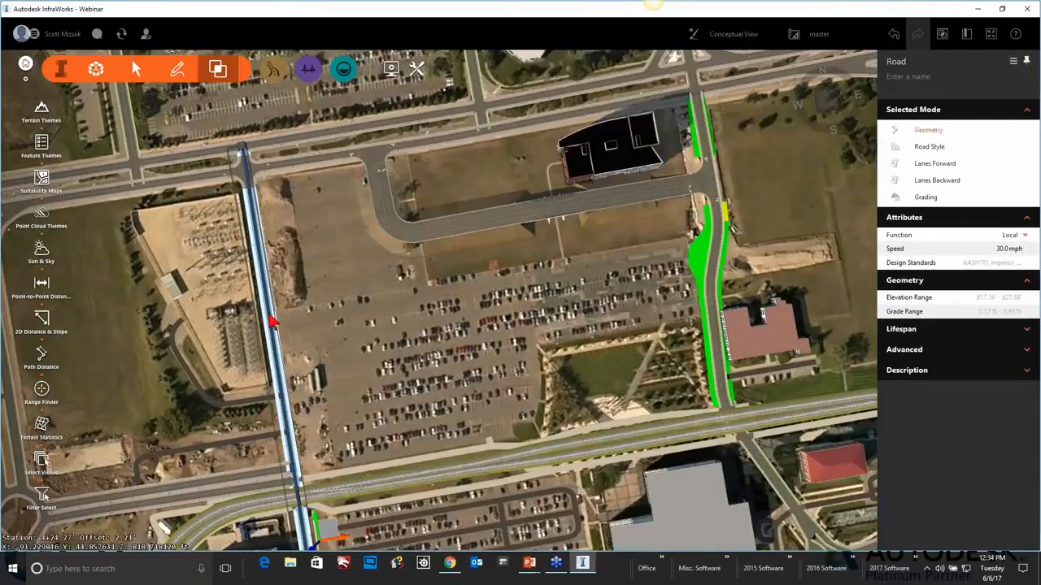
# Convert the straight road beside the substation to a component road with the automatic option.
pyautogui.rightClick(275, 324)
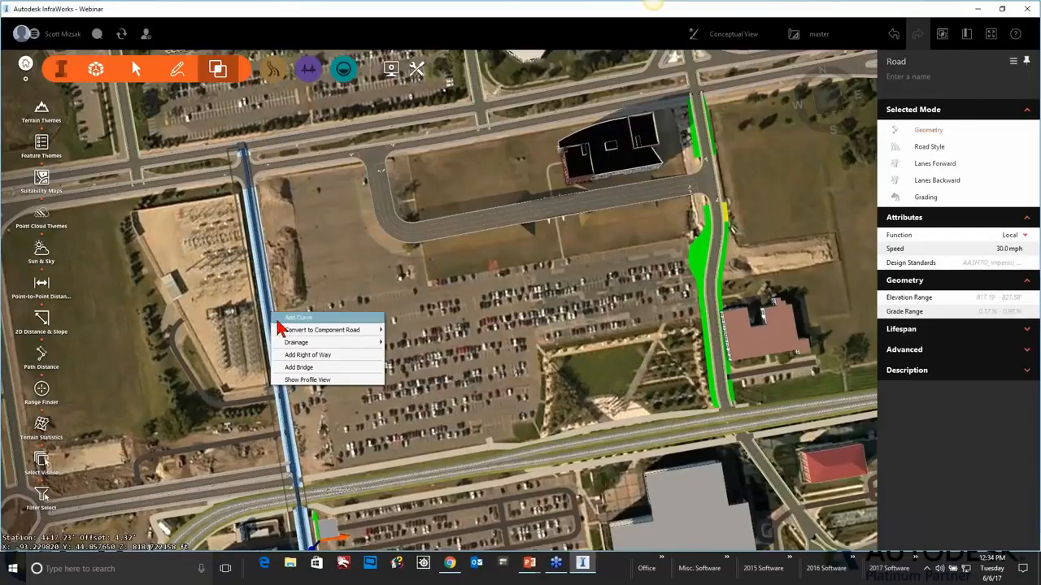
pyautogui.click(269, 345)
pyautogui.scroll(5, 272, 350)
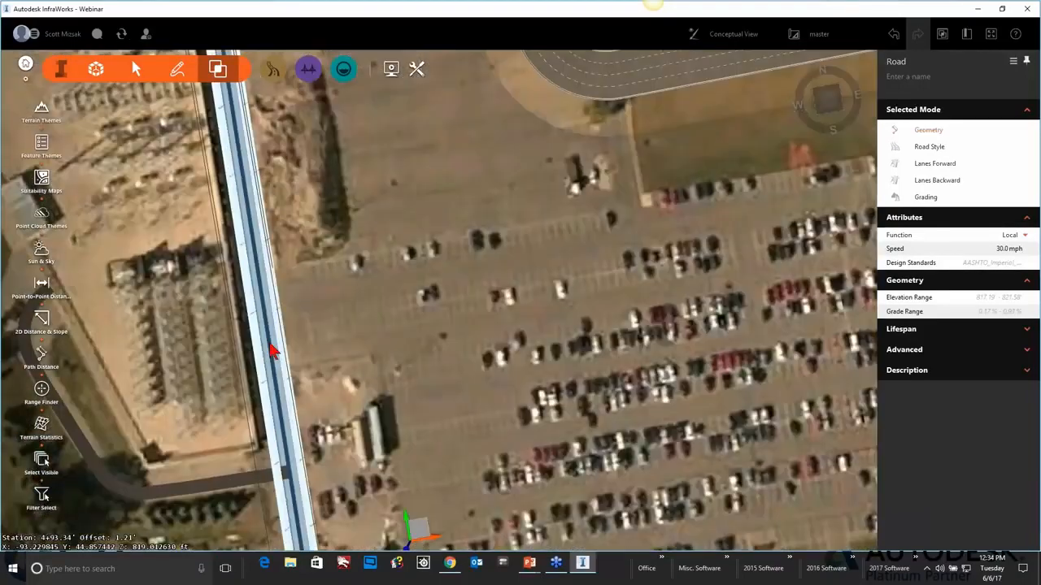
pyautogui.rightClick(272, 352)
pyautogui.moveTo(321, 349)
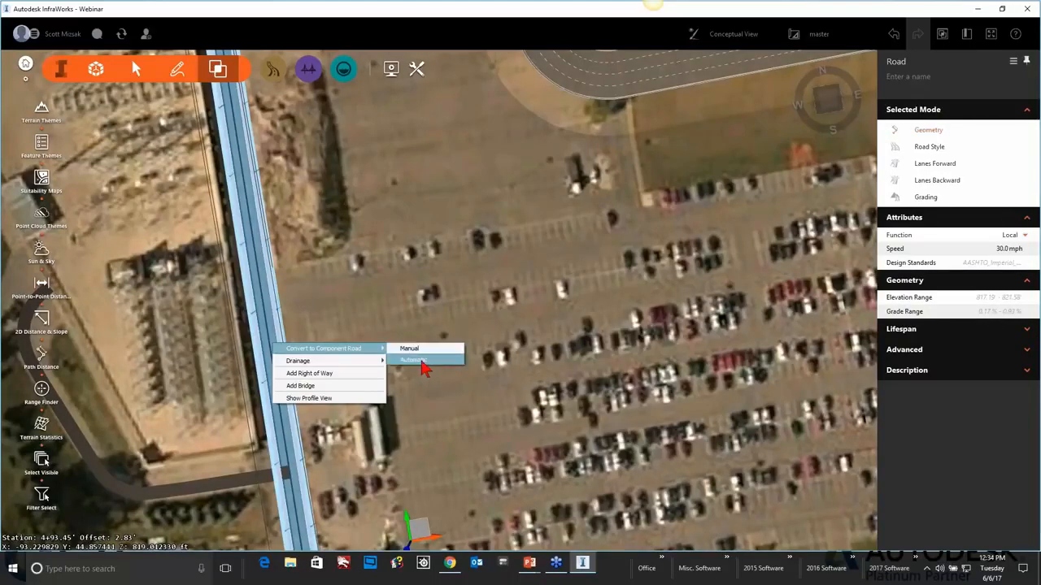
pyautogui.click(421, 360)
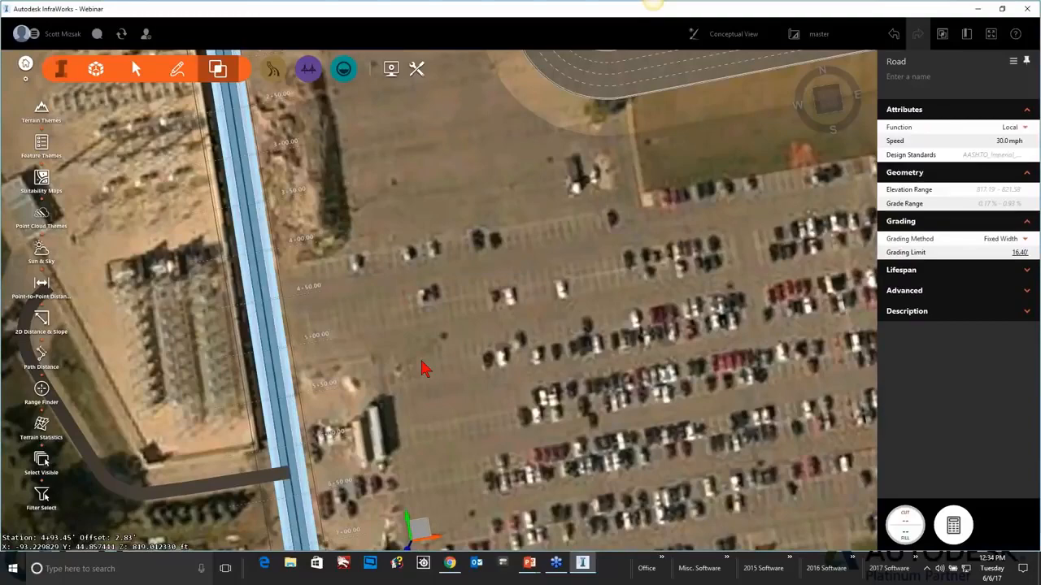
# Examine the lanes, curbs and sidewalks of the converted component road beside the substation at street level.
pyautogui.moveTo(234, 343); pyautogui.dragTo(248, 219)
pyautogui.scroll(5, 240, 325)
pyautogui.moveTo(294, 419); pyautogui.dragTo(300, 366)
pyautogui.scroll(4, 307, 372)
pyautogui.scroll(2, 306, 364)
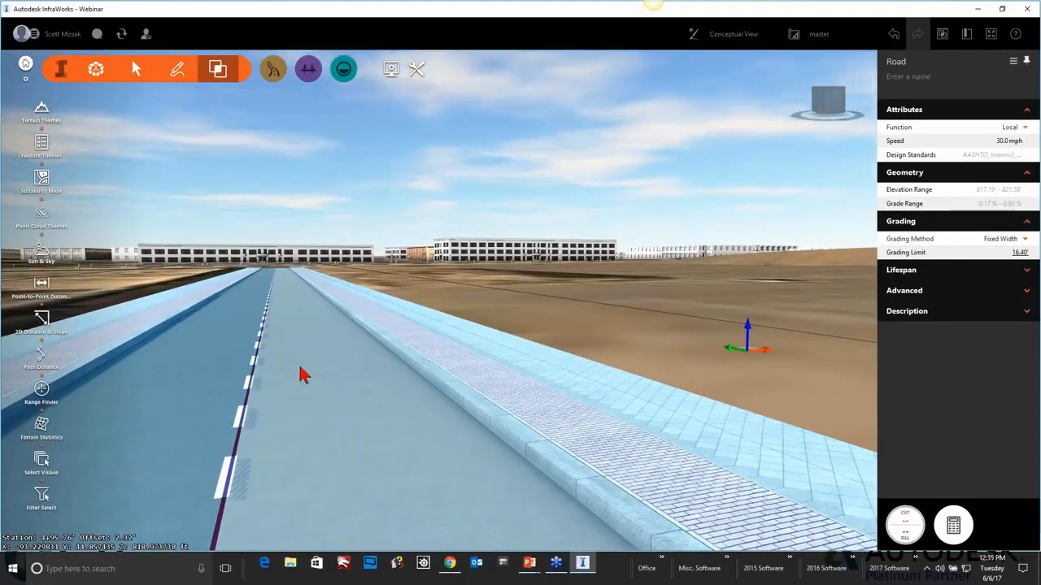
pyautogui.moveTo(301, 372); pyautogui.dragTo(277, 549)
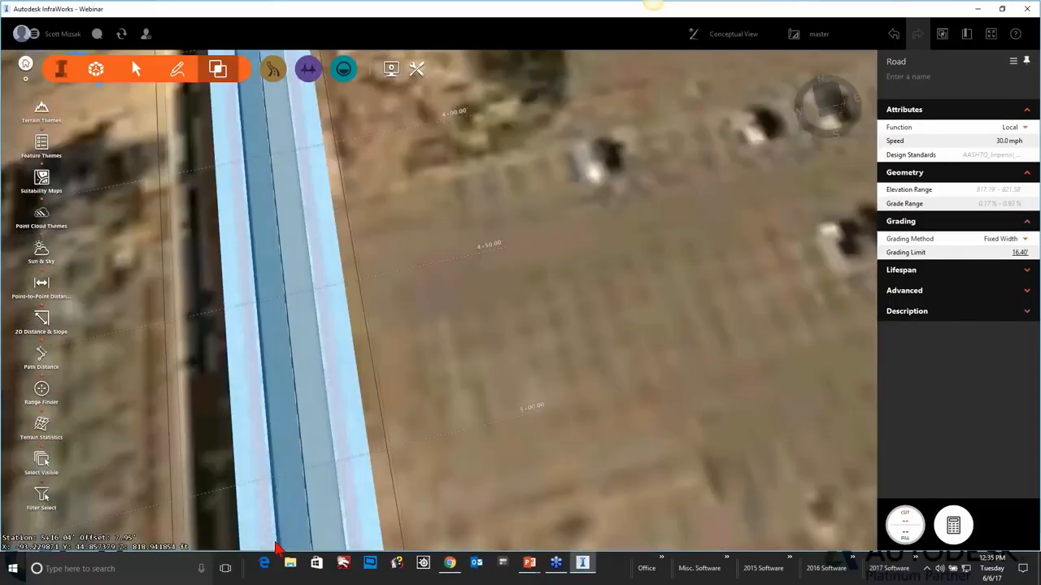
pyautogui.scroll(-10, 275, 537)
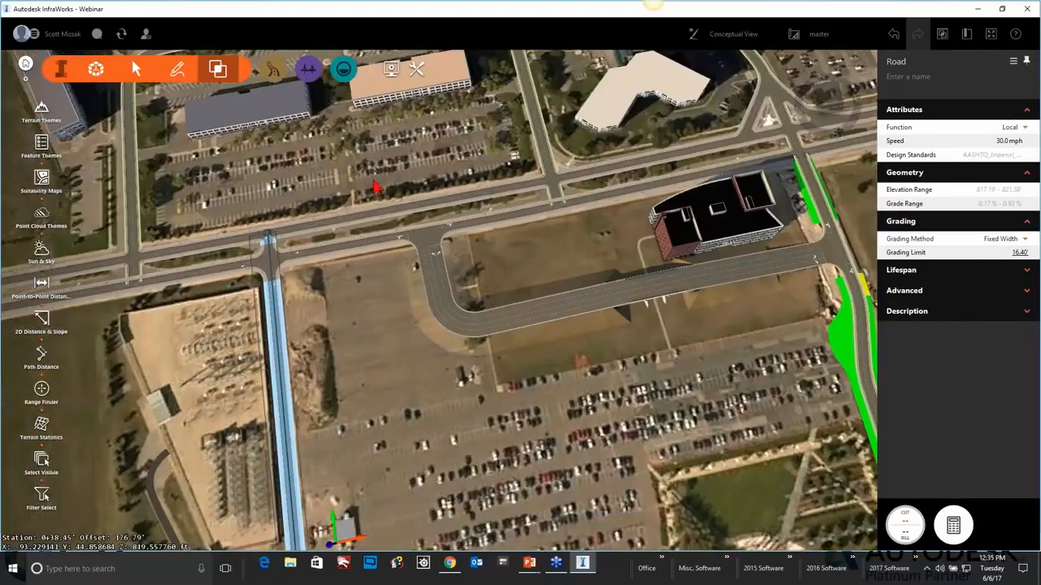
# Convert the Lindau Lane road segment west of the substation road's intersection to a design road.
pyautogui.moveTo(375, 182); pyautogui.dragTo(391, 69, button='middle')
pyautogui.click(300, 488)
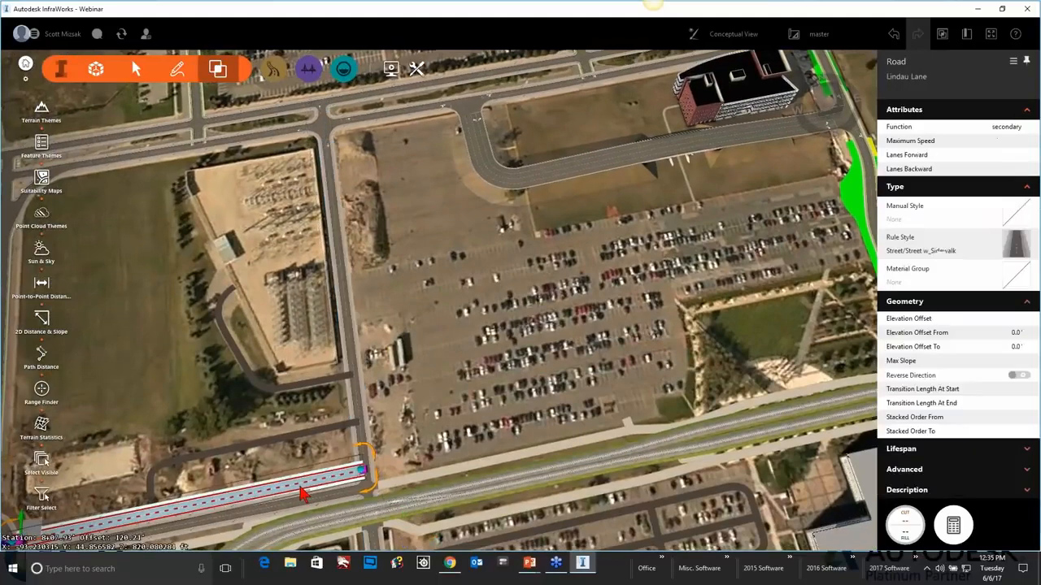
pyautogui.rightClick(302, 489)
pyautogui.click(330, 534)
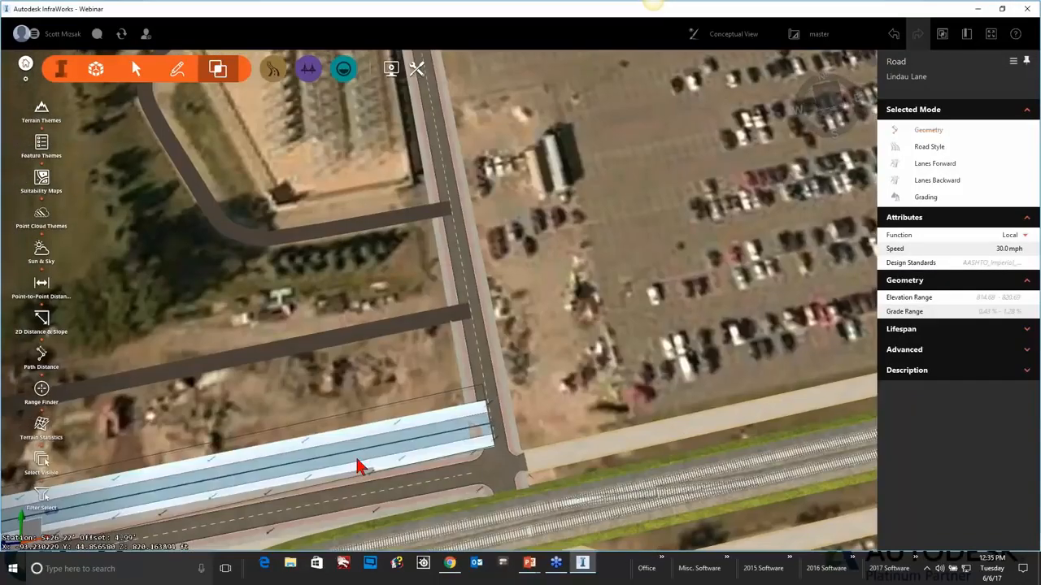
# Manually convert Lindau Lane to a component road for all street styles with the Lane assembly, and clear the selection.
pyautogui.rightClick(356, 463)
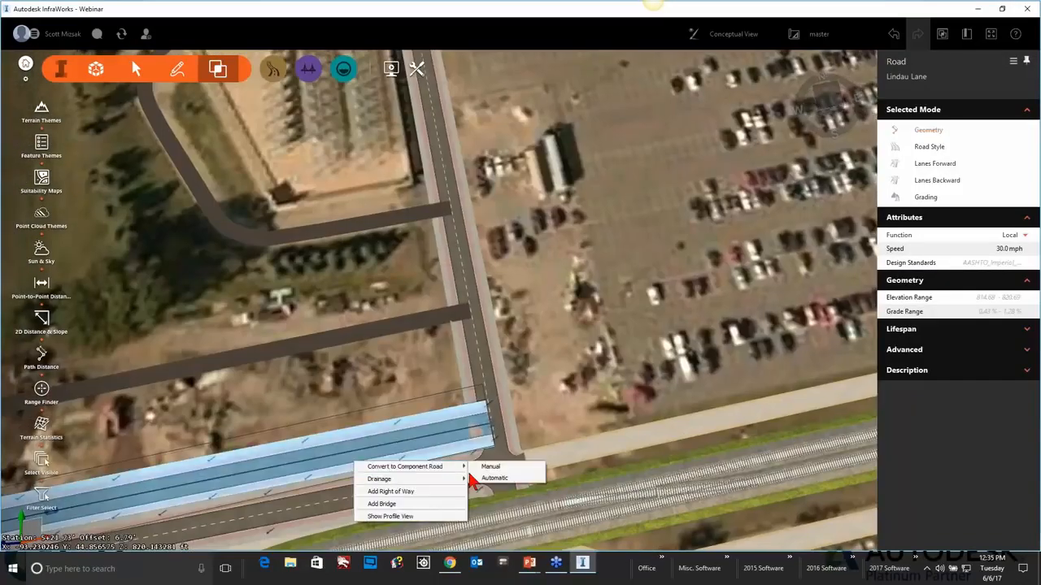
pyautogui.click(493, 477)
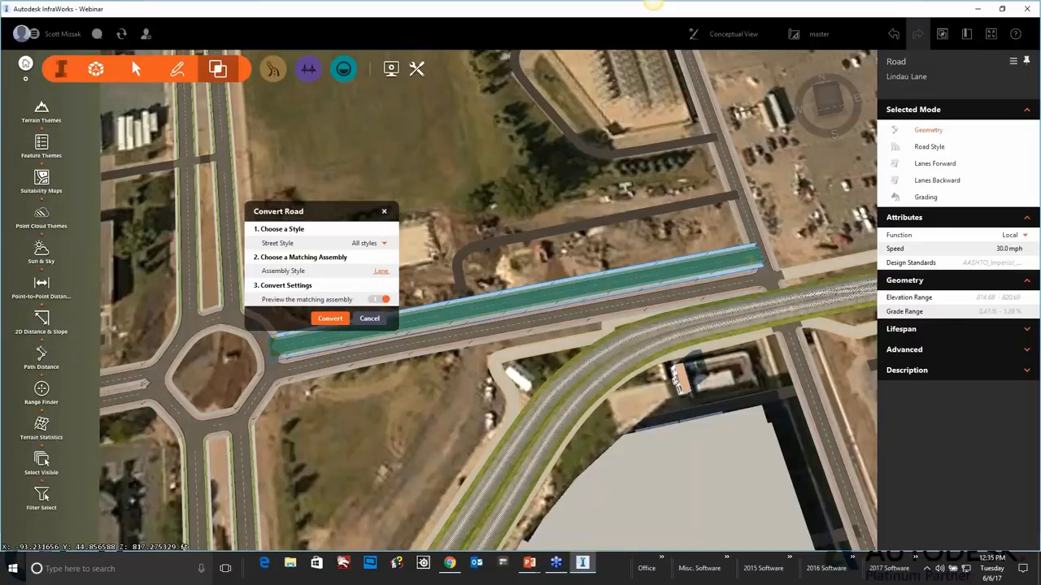
pyautogui.click(330, 318)
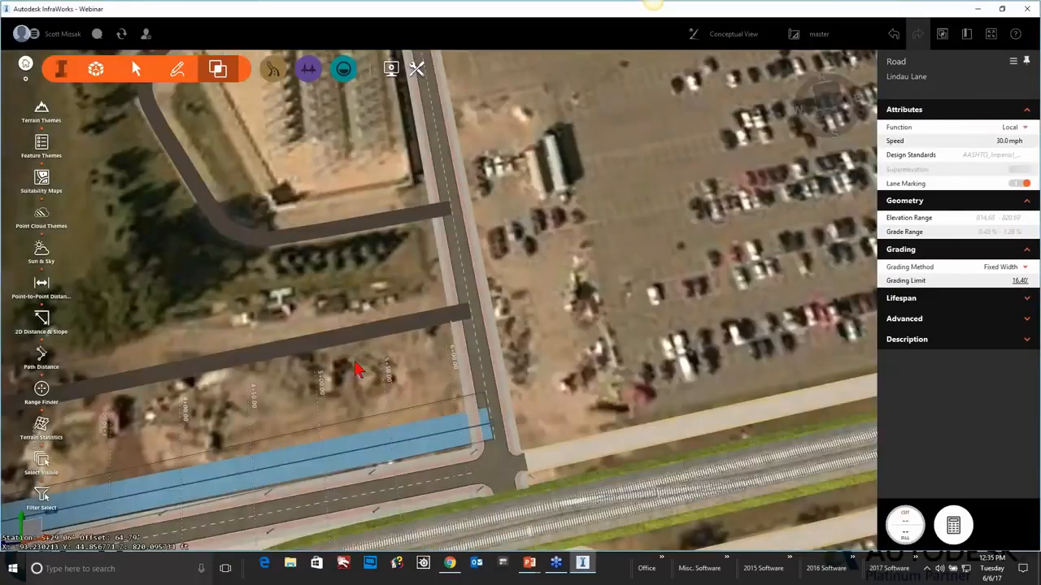
pyautogui.press('Escape')
# Inspect the converted Lindau Lane where it meets the substation road, selecting it briefly to check its extents.
pyautogui.scroll(3, 402, 460)
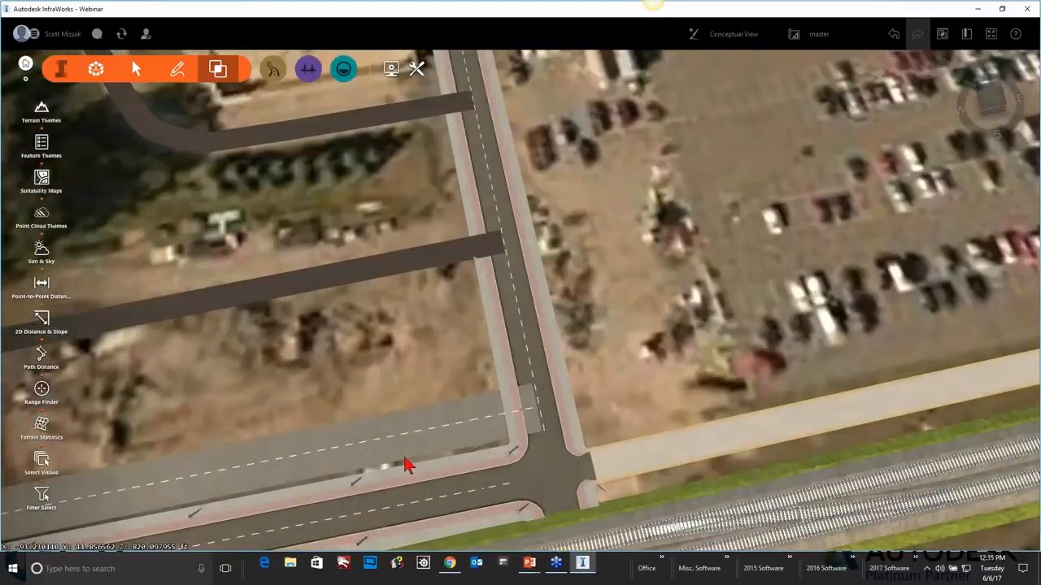
pyautogui.click(423, 447)
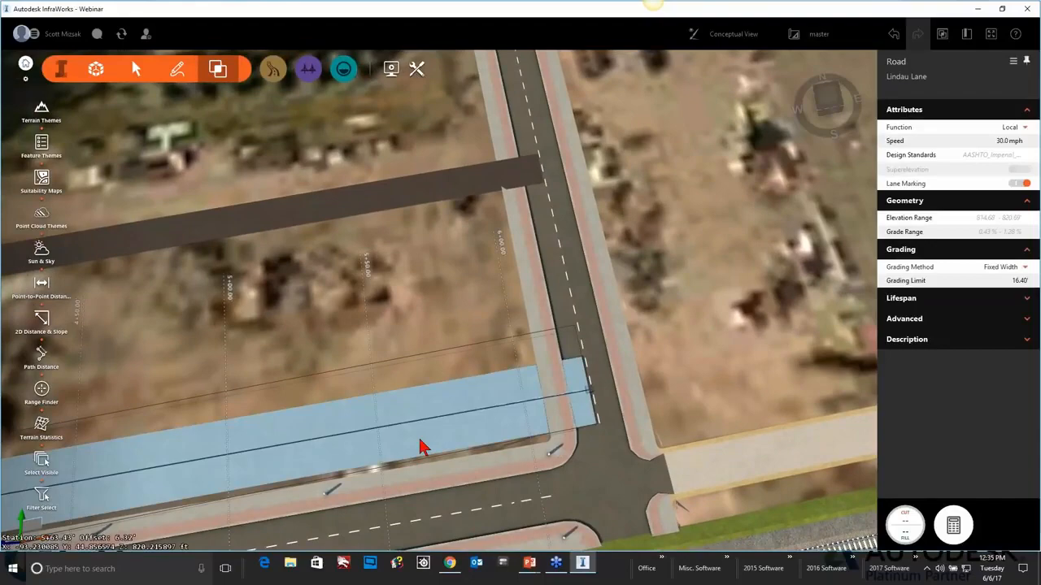
pyautogui.press('Escape')
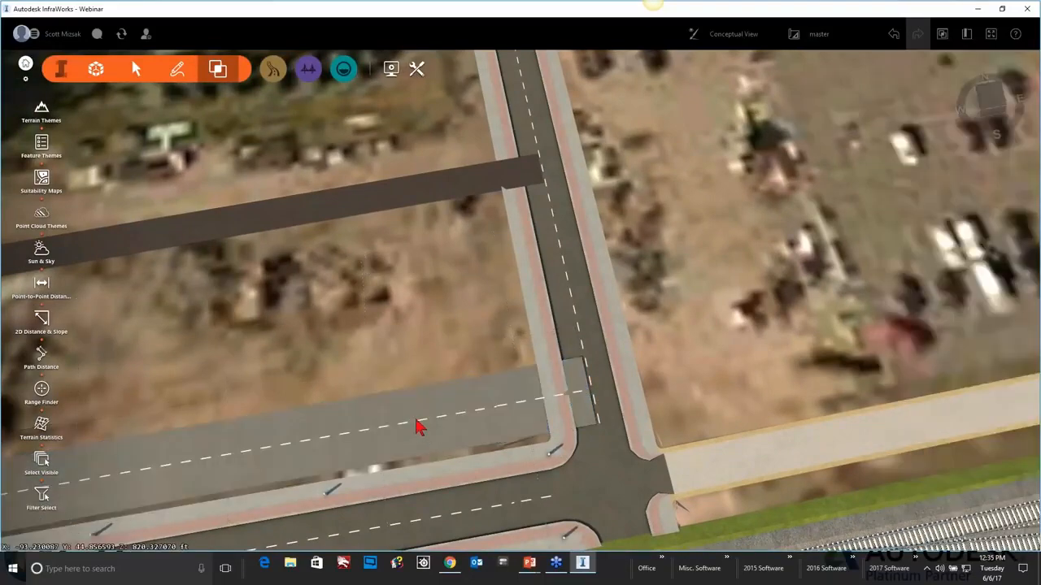
pyautogui.scroll(-5, 416, 427)
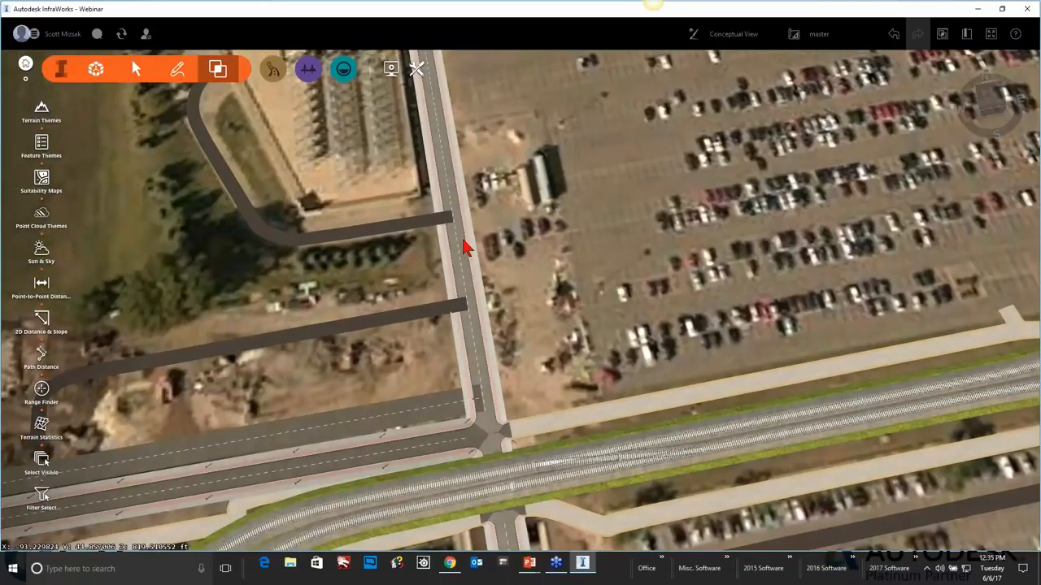
# Select the unnamed L-shaped local road and tighten its corner curve to a radius of about 30 ft.
pyautogui.scroll(-5, 822, 218)
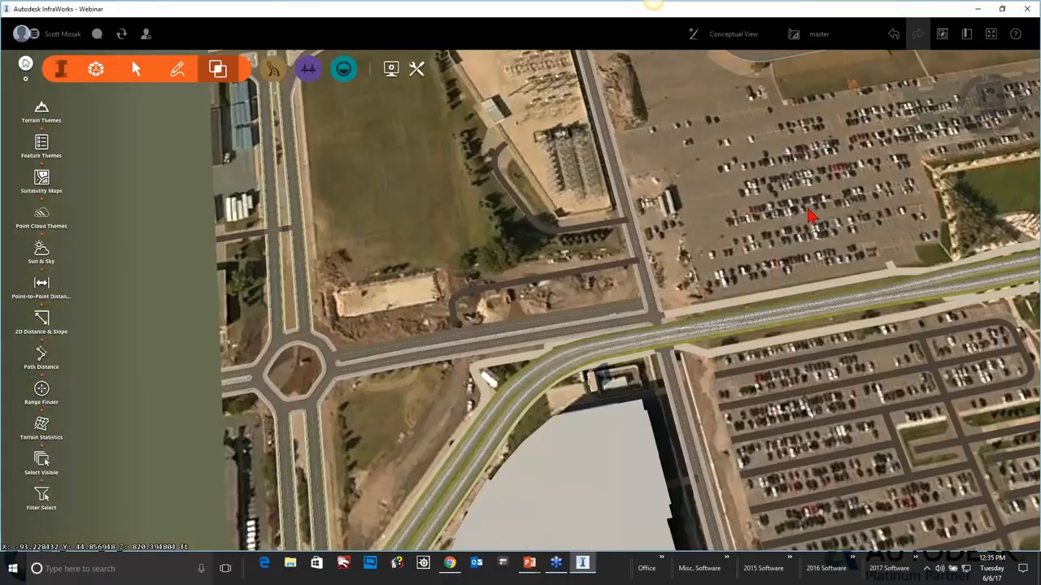
pyautogui.scroll(-2, 808, 209)
pyautogui.moveTo(808, 210); pyautogui.dragTo(756, 278)
pyautogui.moveTo(756, 278); pyautogui.dragTo(230, 509, button='middle')
pyautogui.scroll(5, 297, 423)
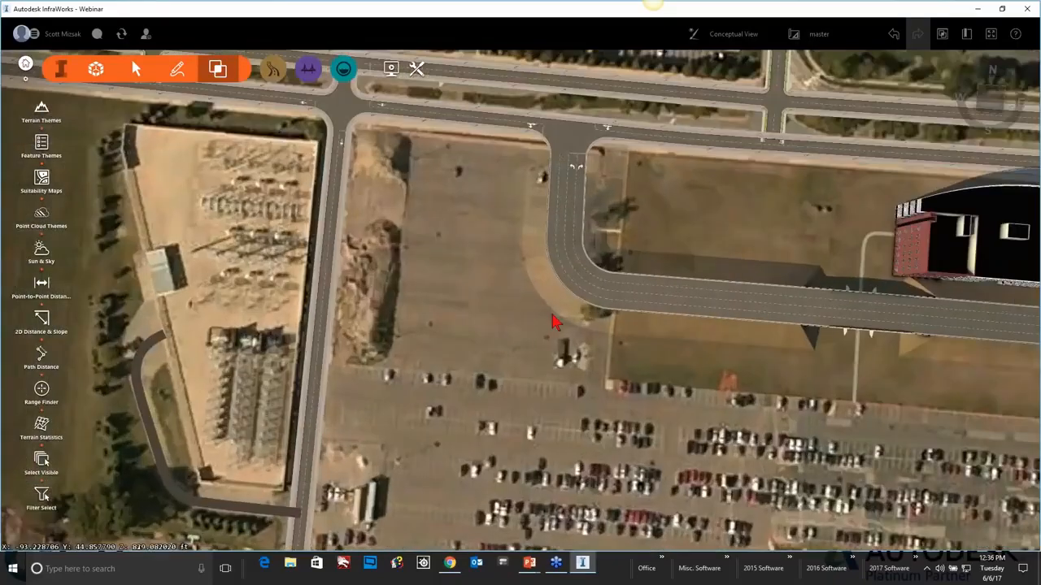
pyautogui.click(572, 280)
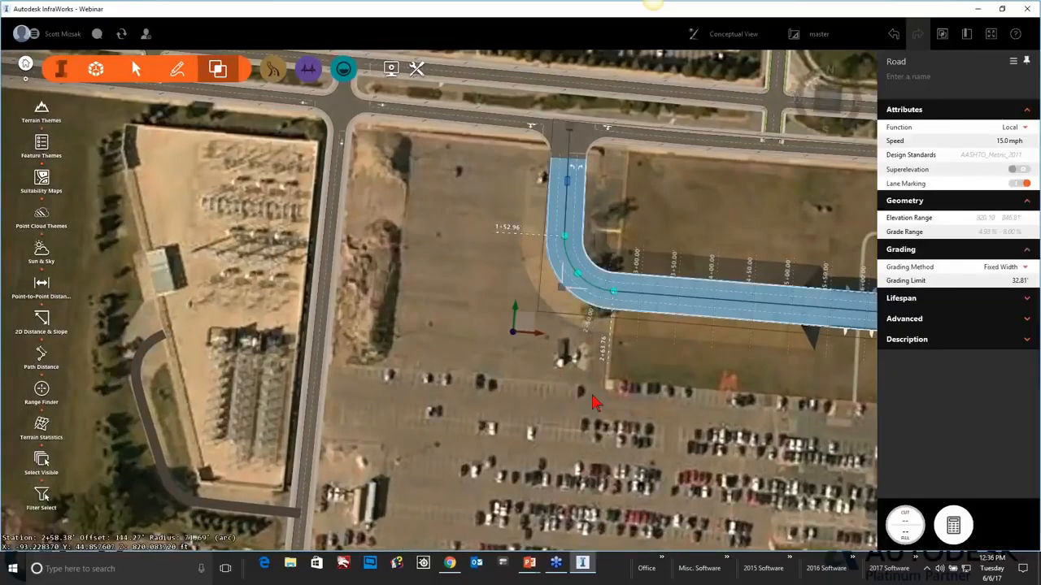
pyautogui.moveTo(697, 383); pyautogui.dragTo(573, 420, button='middle')
pyautogui.scroll(3, 463, 325)
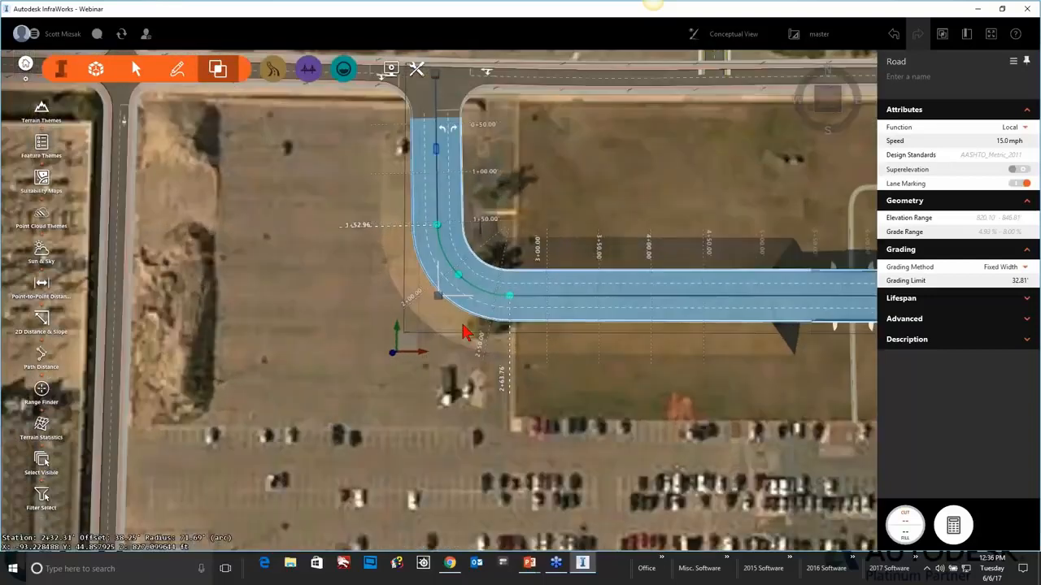
pyautogui.moveTo(458, 283)
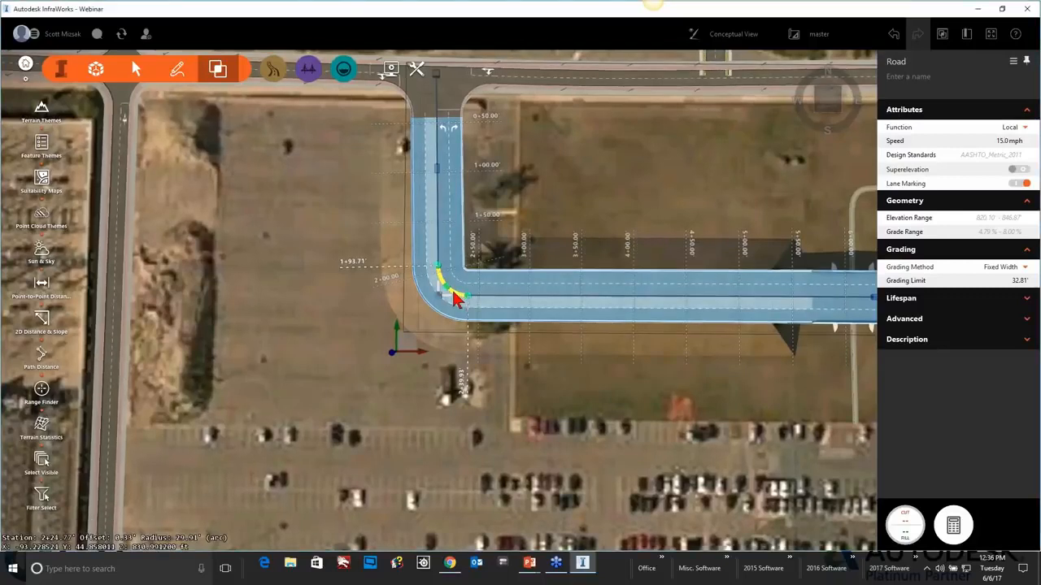
pyautogui.keyDown('shift'); pyautogui.moveTo(453, 297); pyautogui.dragTo(477, 266, button='middle'); pyautogui.keyUp('shift')
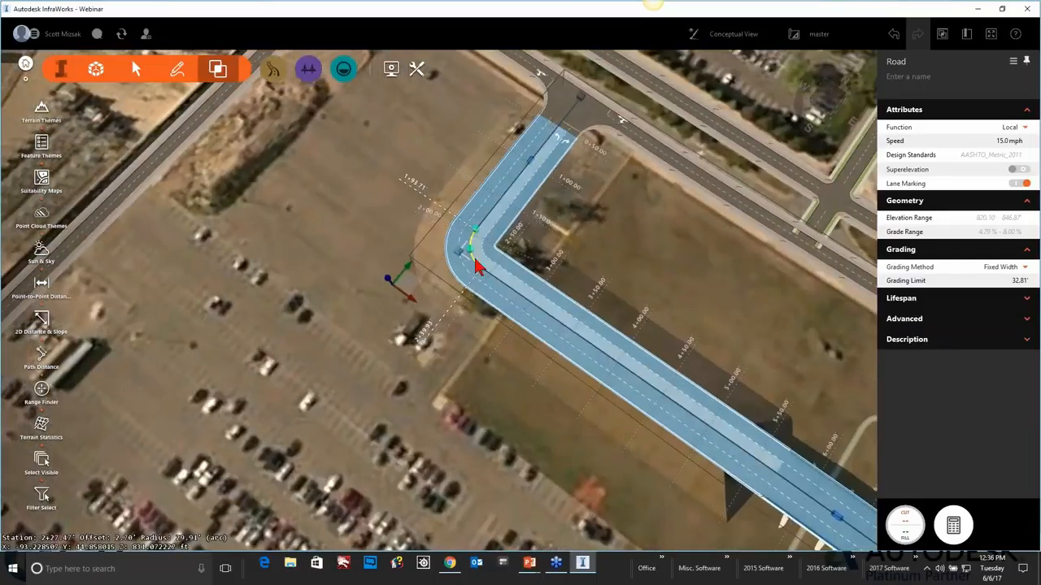
# Select the L-shaped road's corner curve and open its radius value to check it against the design standard.
pyautogui.click(478, 268)
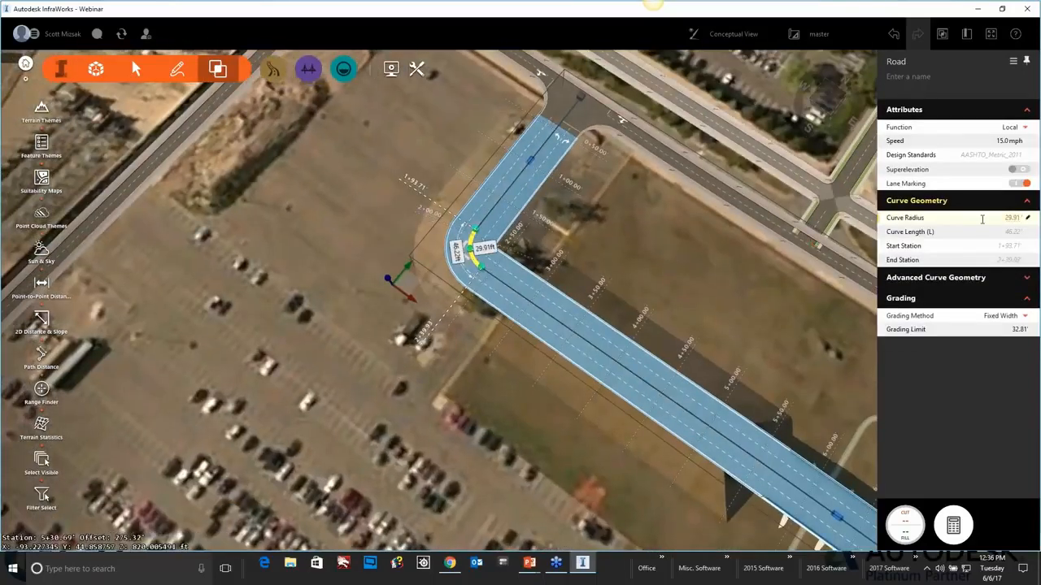
pyautogui.moveTo(982, 219)
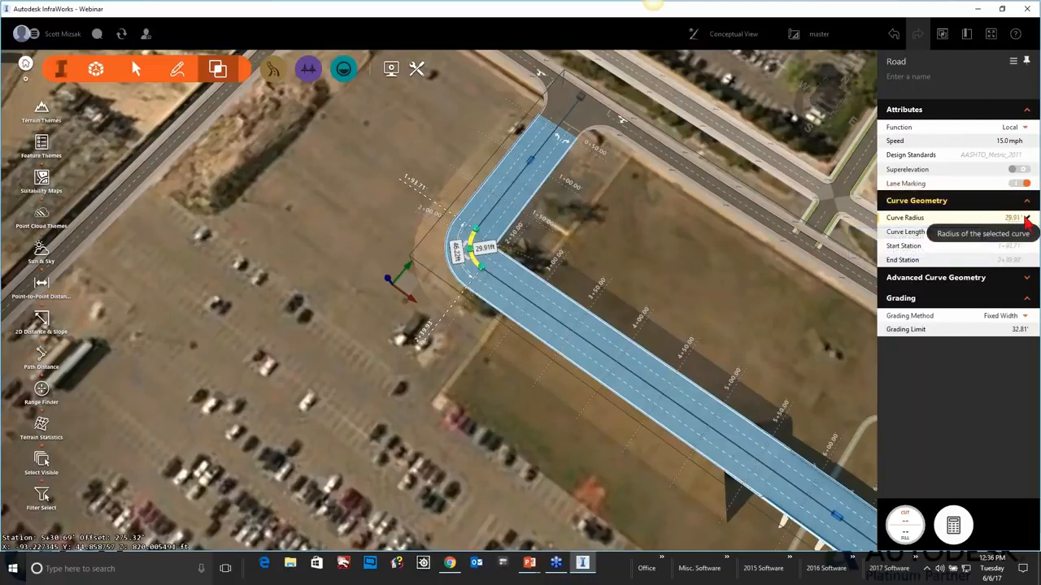
pyautogui.click(1026, 220)
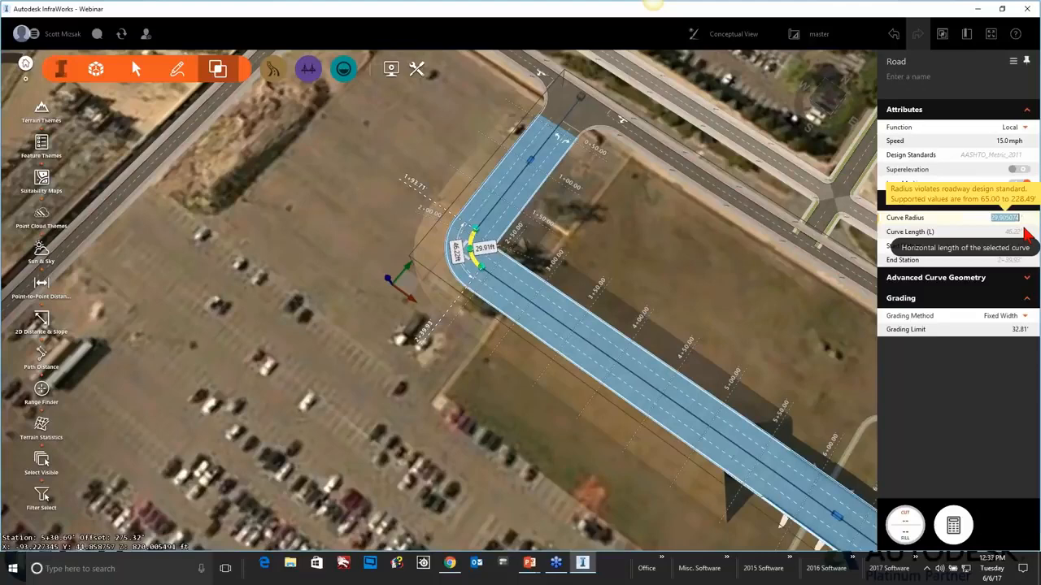
pyautogui.press('Escape')
# Open the material quantities for the L-shaped road and its bridge, and place the window clear of the road.
pyautogui.moveTo(627, 478); pyautogui.dragTo(325, 352)
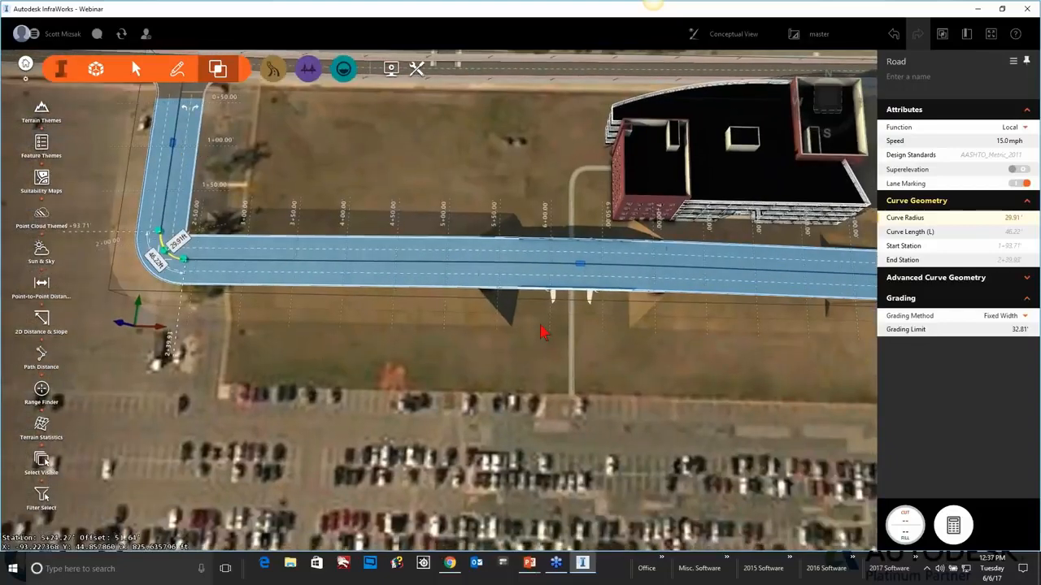
pyautogui.click(954, 527)
pyautogui.press('ctrl')
pyautogui.press('ctrl')
pyautogui.press('ctrl')
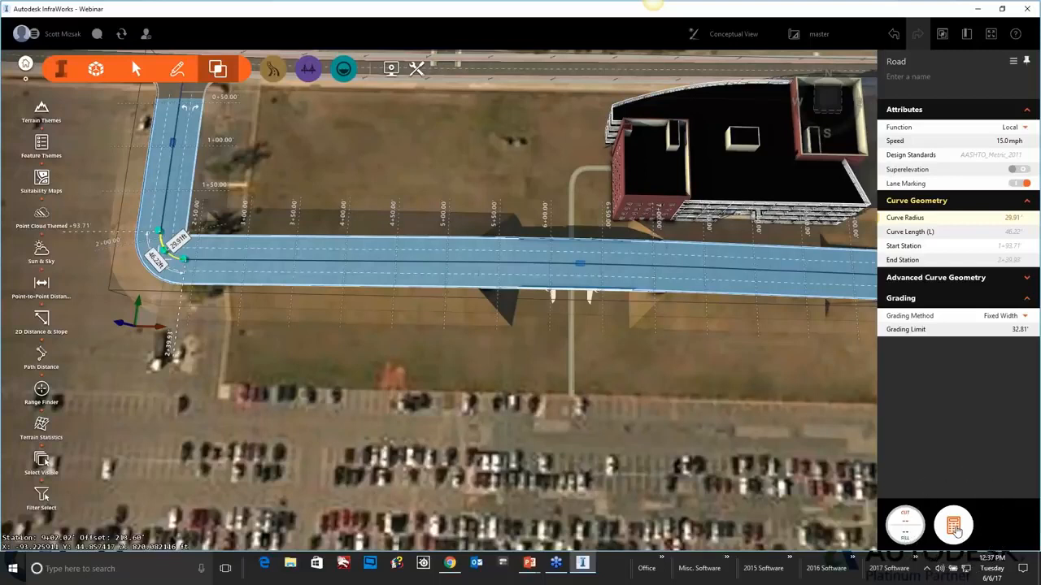
pyautogui.click(956, 531)
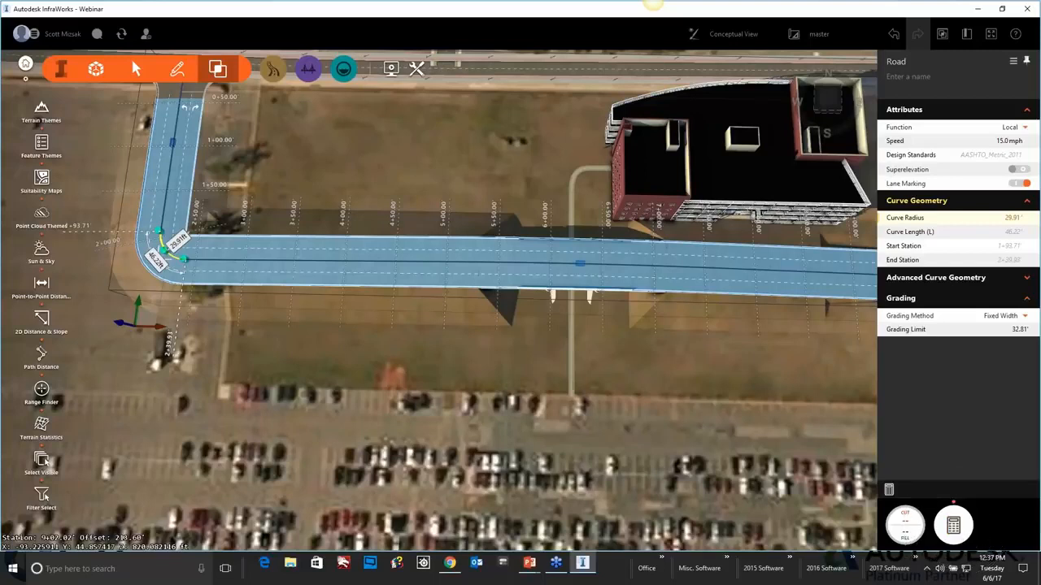
pyautogui.click(889, 491)
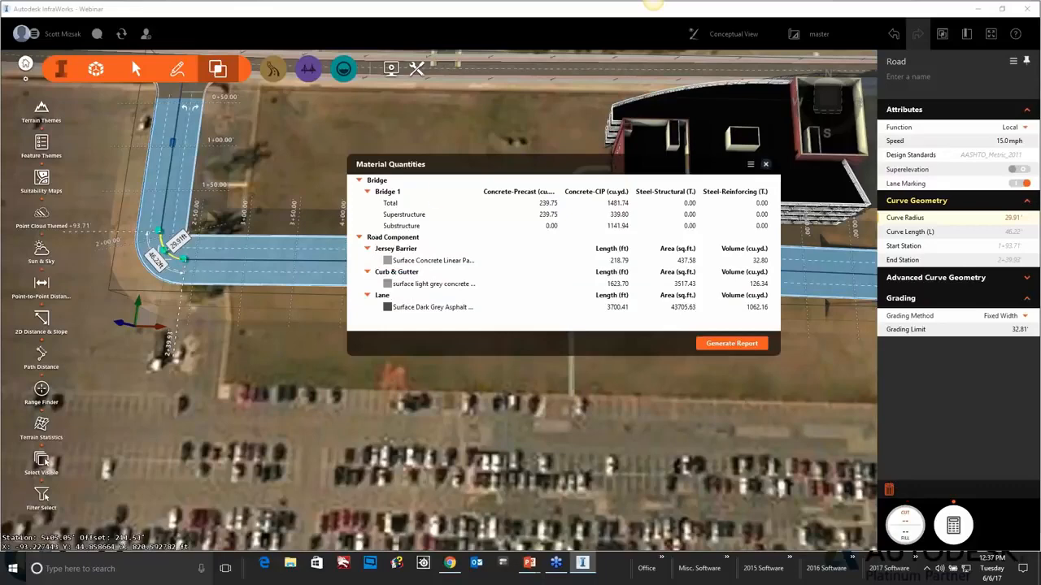
pyautogui.moveTo(505, 165); pyautogui.dragTo(499, 335)
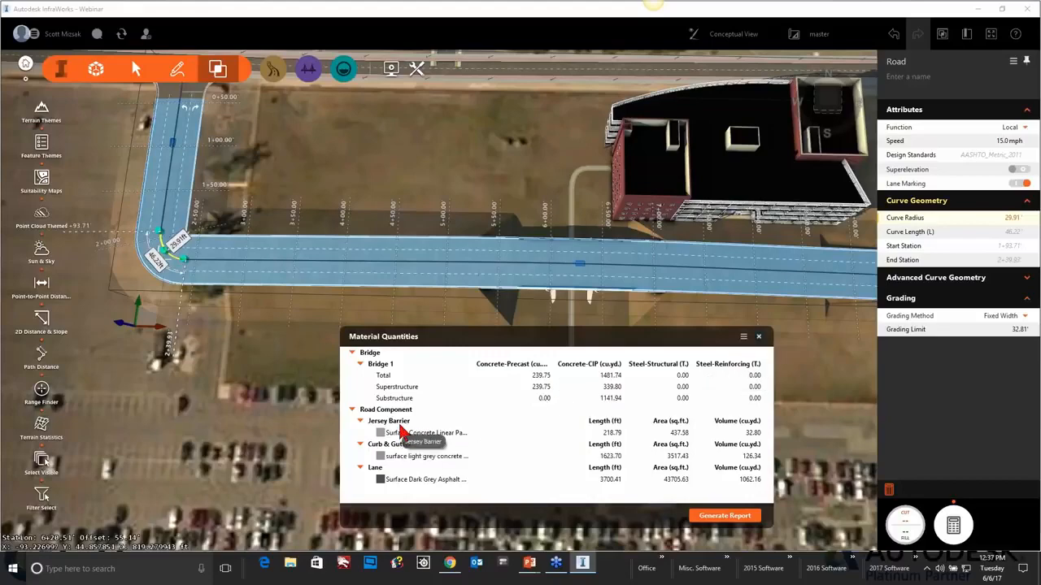
# Inspect the bridge's jersey barriers alongside the material quantities, and open the CSV report's save options, leaving them without saving.
pyautogui.moveTo(515, 315); pyautogui.dragTo(579, 192)
pyautogui.scroll(6, 532, 244)
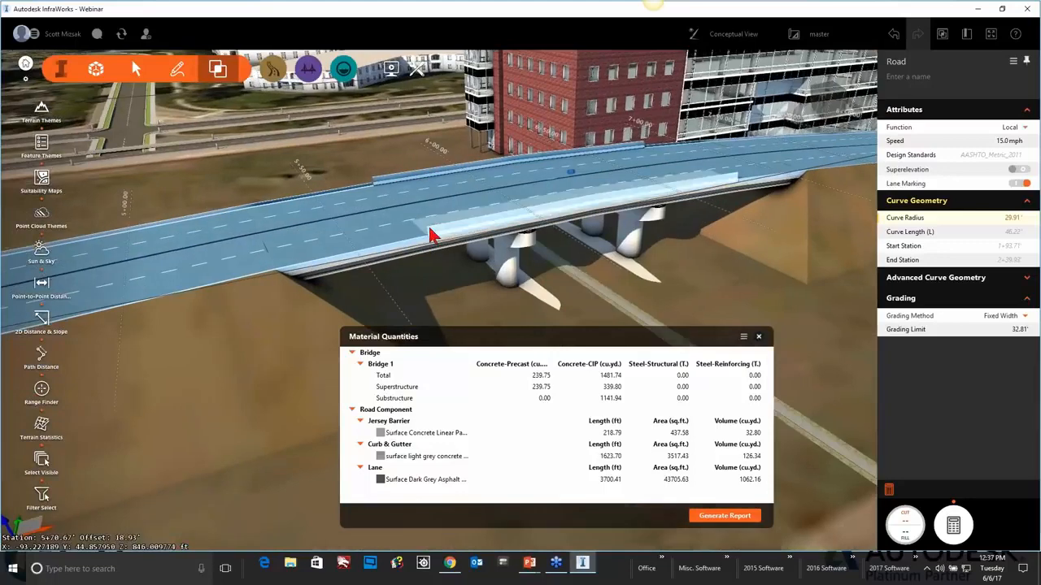
pyautogui.moveTo(680, 173); pyautogui.dragTo(580, 135)
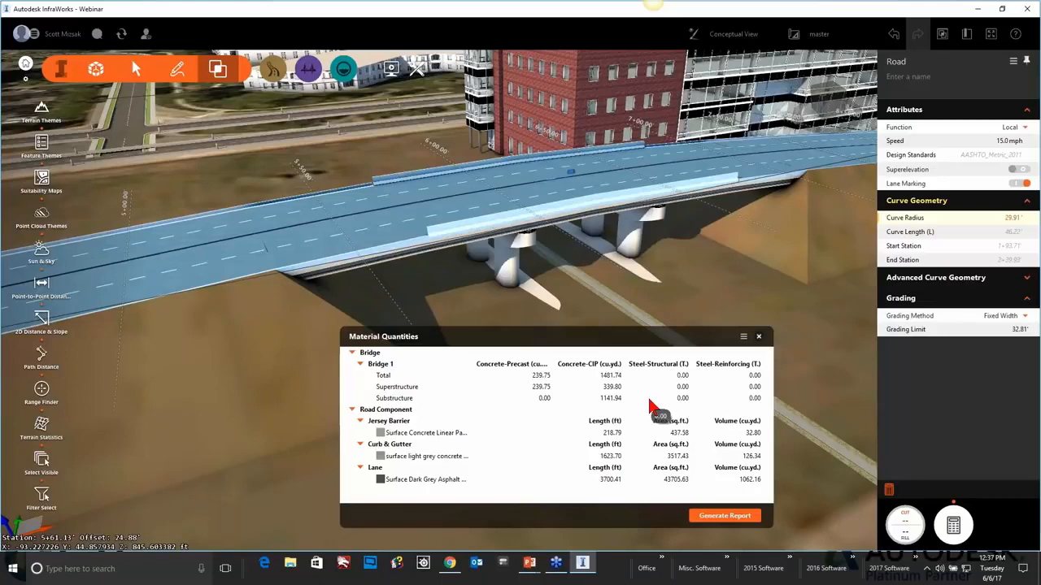
pyautogui.click(719, 521)
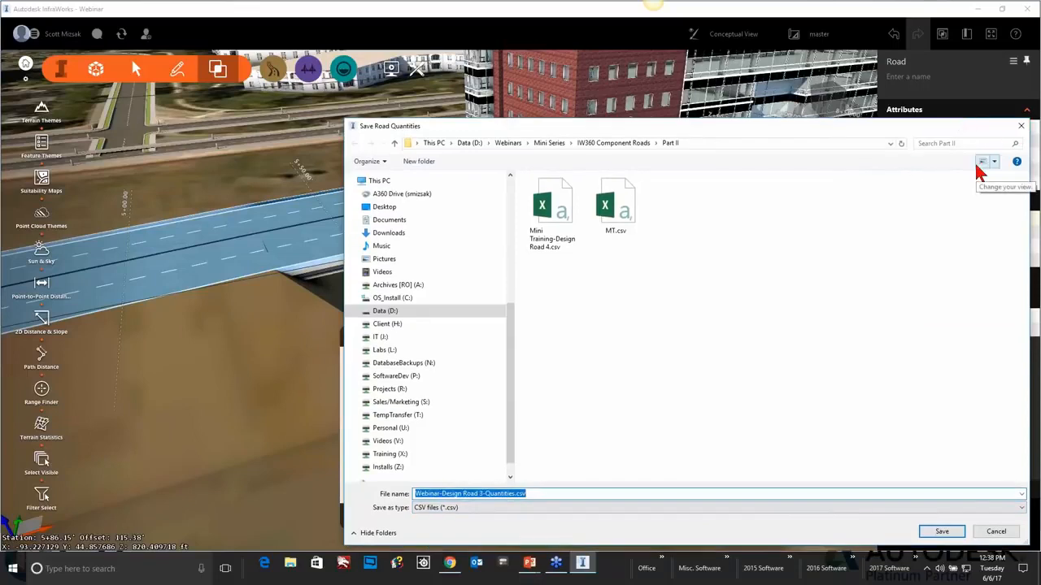
pyautogui.click(1021, 128)
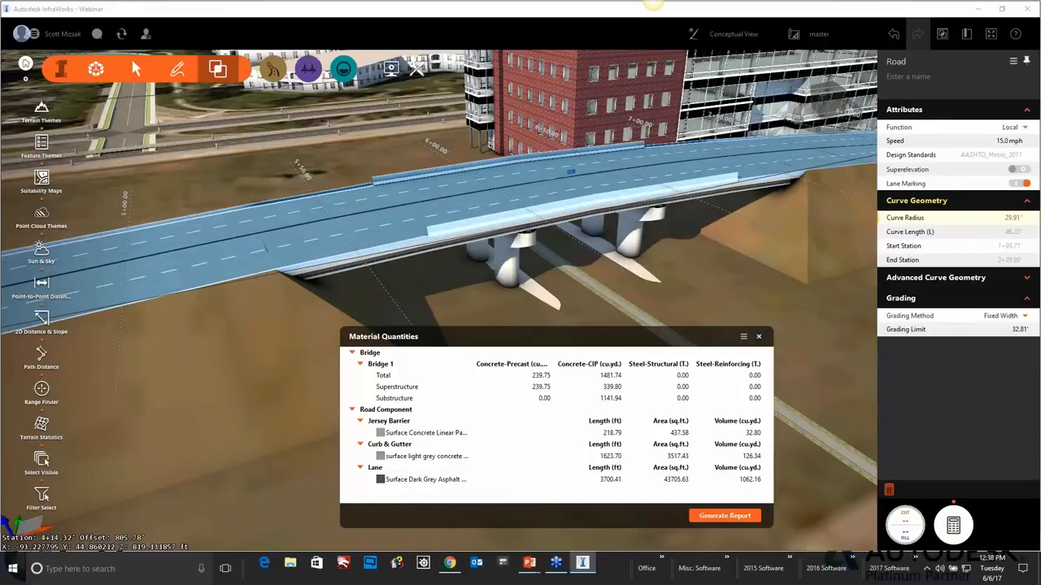
# Open the Style Palette and show the Parametric Models catalog containing the Bridge folder.
pyautogui.click(95, 70)
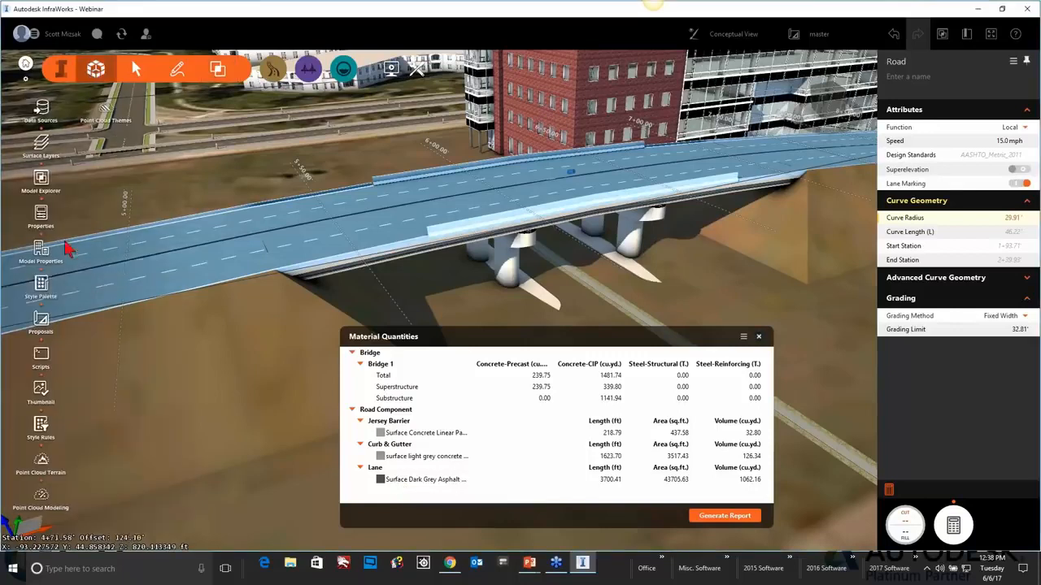
pyautogui.click(49, 287)
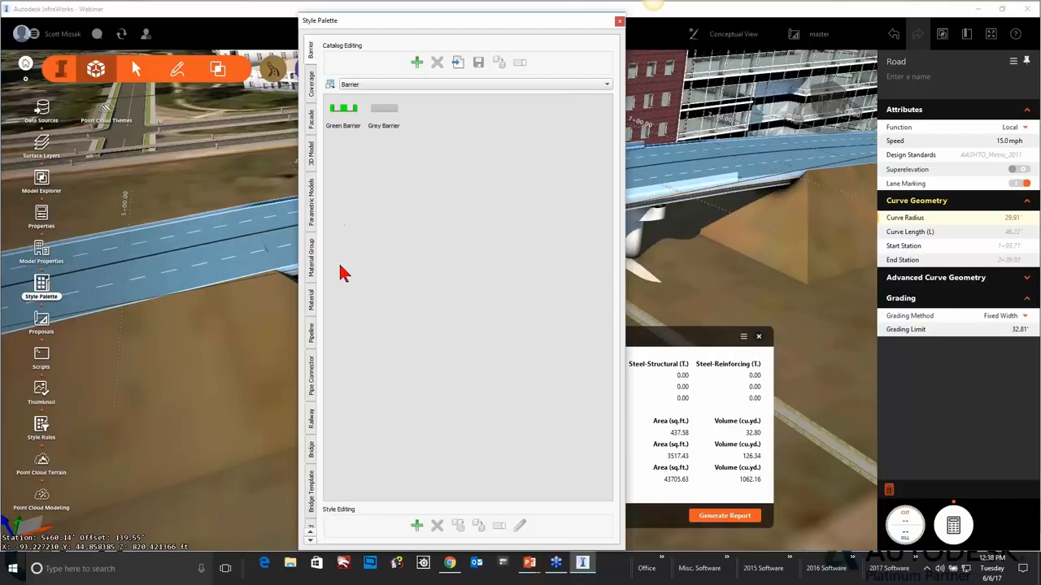
pyautogui.click(312, 207)
pyautogui.press('ctrl')
pyautogui.press('ctrl')
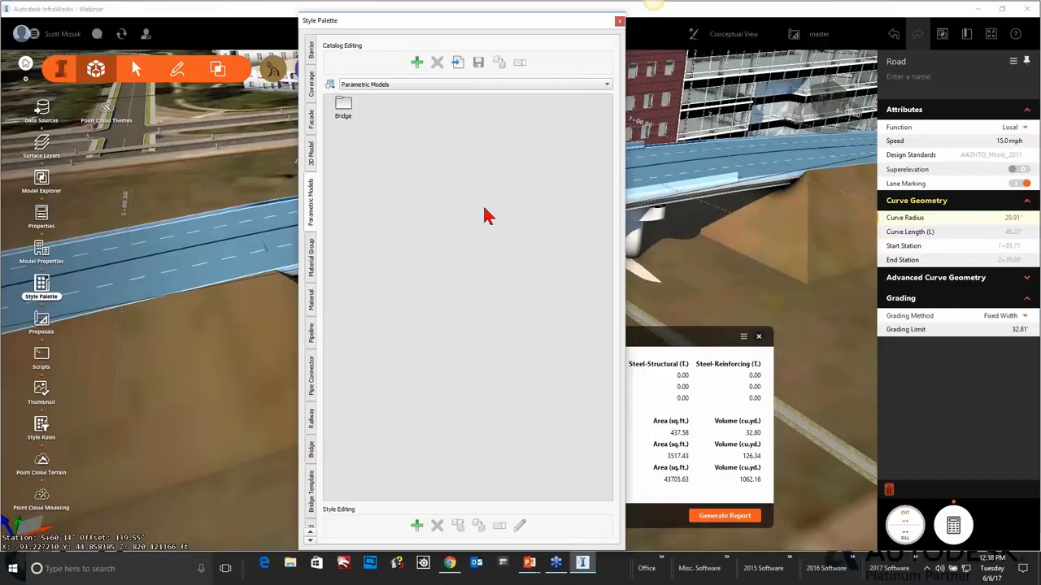
pyautogui.click(1033, 261)
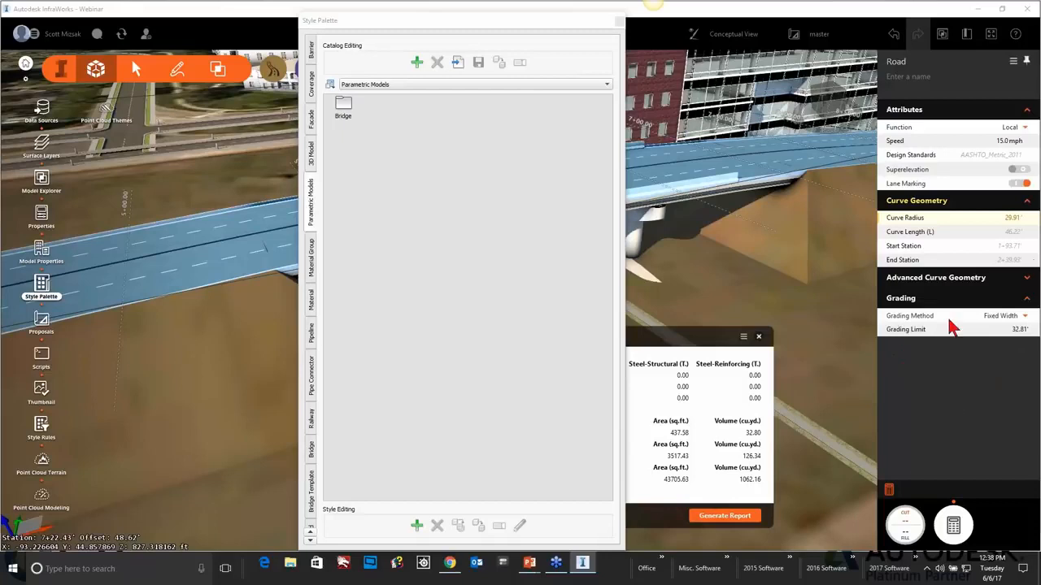
# Switch to the PowerPoint slide show and advance from the Demo slide to the Infraworks 2018.0 New Features slide.
pyautogui.hotkey('alt', 'Tab')
pyautogui.hotkey('alt', 'Tab')
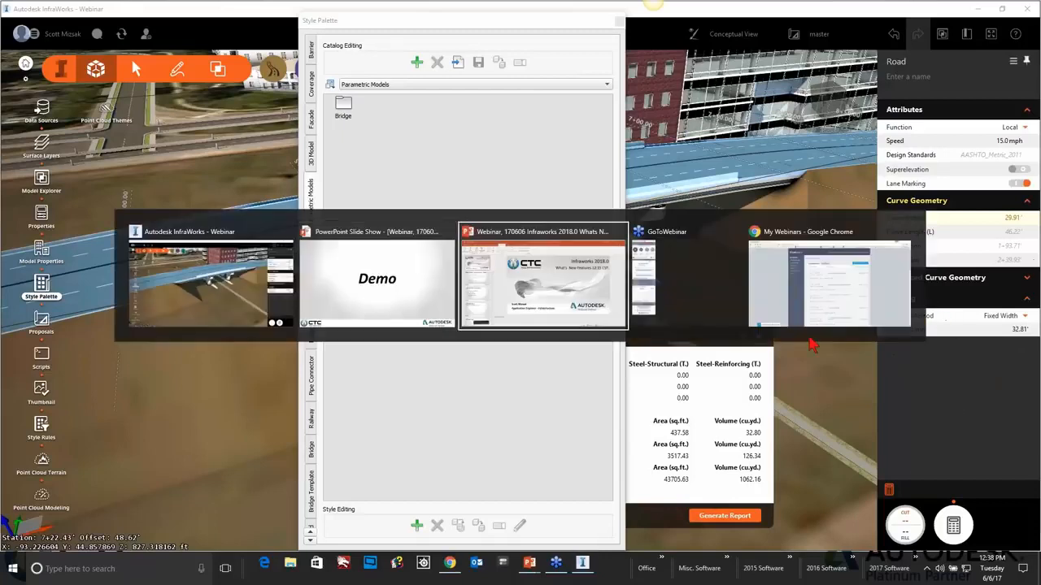
pyautogui.hotkey('alt', 'Tab')
pyautogui.hotkey('alt', 'Tab')
pyautogui.hotkey('alt', 'Tab')
pyautogui.hotkey('alt', 'Tab')
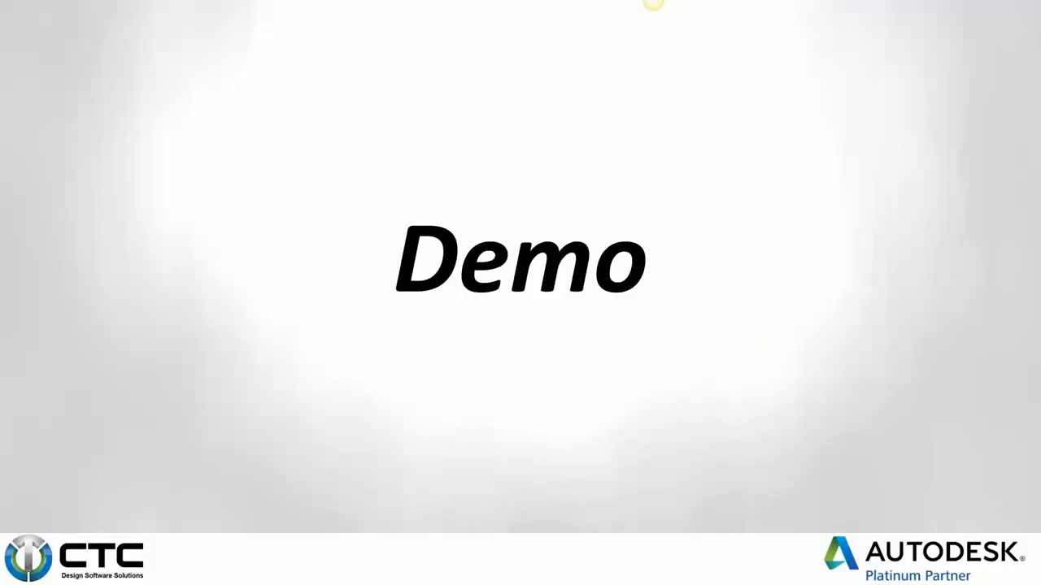
pyautogui.press('Right')
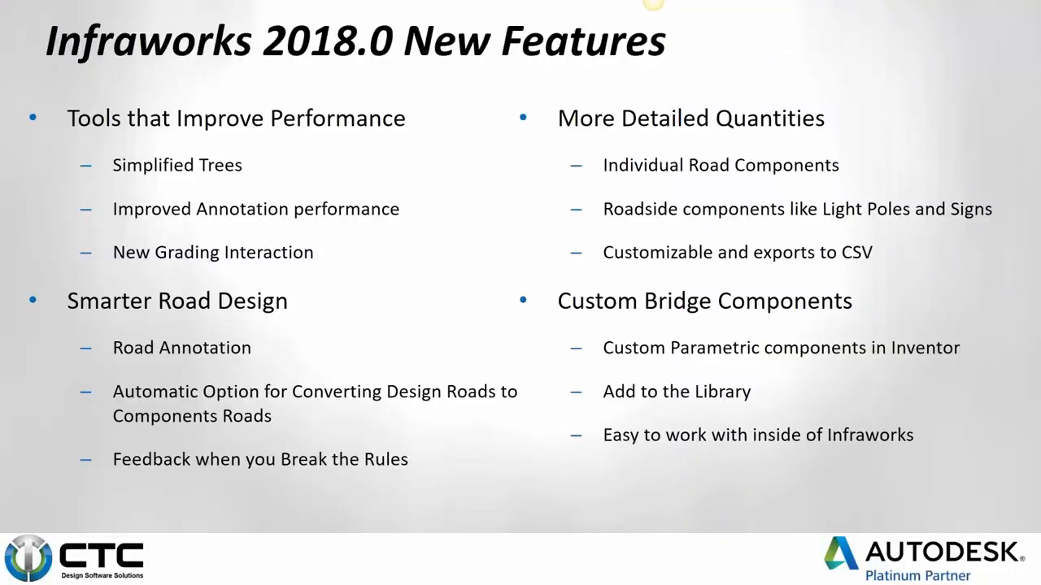